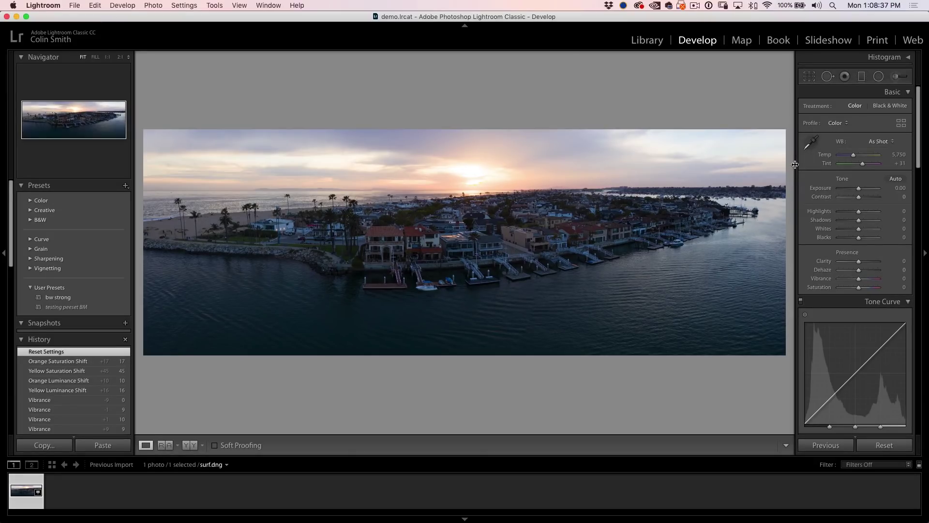
Step: Widen the right adjustments panel and collapse the left navigator, presets and history panels
mouse_move(795, 165)
left_mouse_down()
mouse_move(693, 149)
mouse_move(806, 178)
left_mouse_up()
left_click_drag(796, 184, 735, 185)
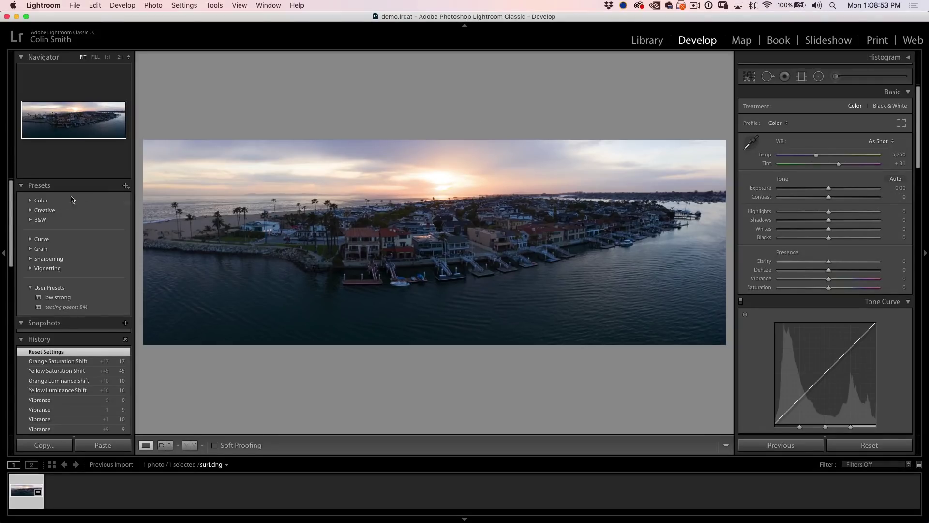
left_click(4, 254)
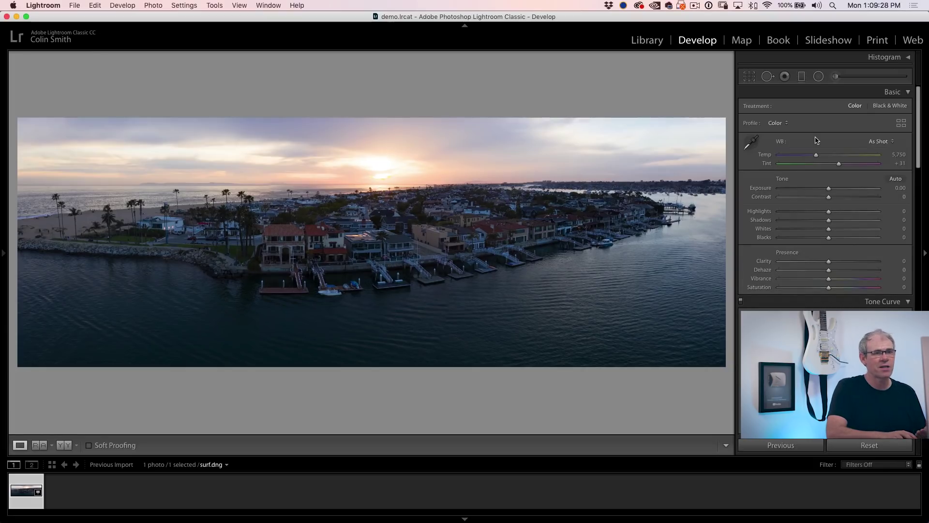
Step: Eyedropper a neutral spot for a Custom white balance (Temp 8,100, Tint +28) and raise Exposure to +0.60
left_click(750, 147)
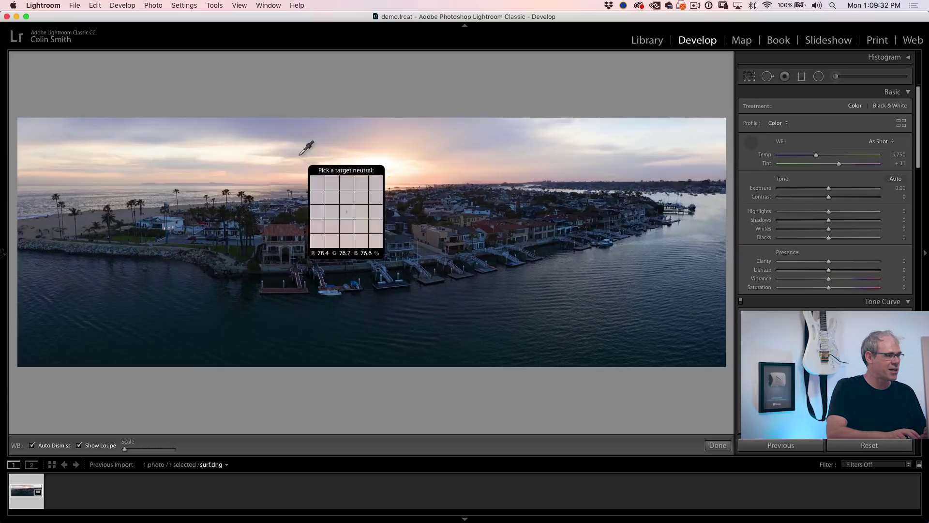
left_click(172, 224)
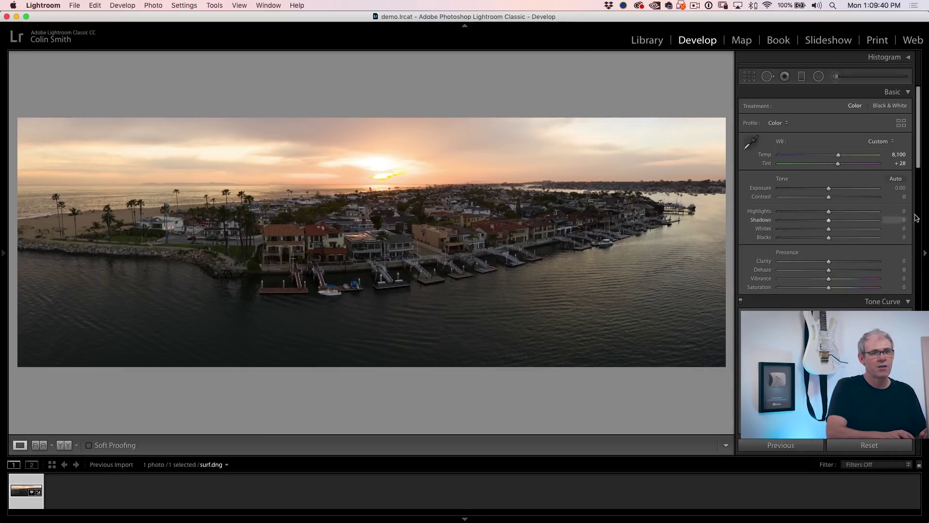
left_click(880, 145)
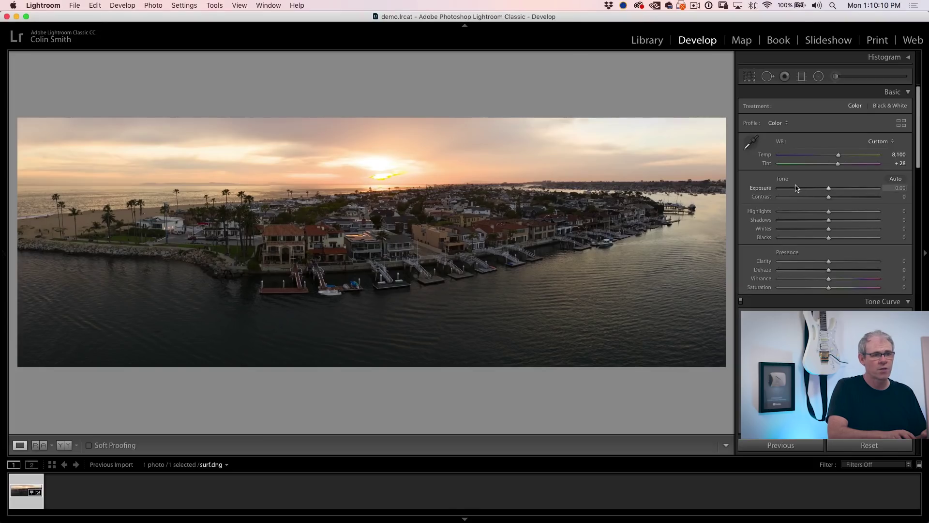
left_click_drag(832, 191, 832, 196)
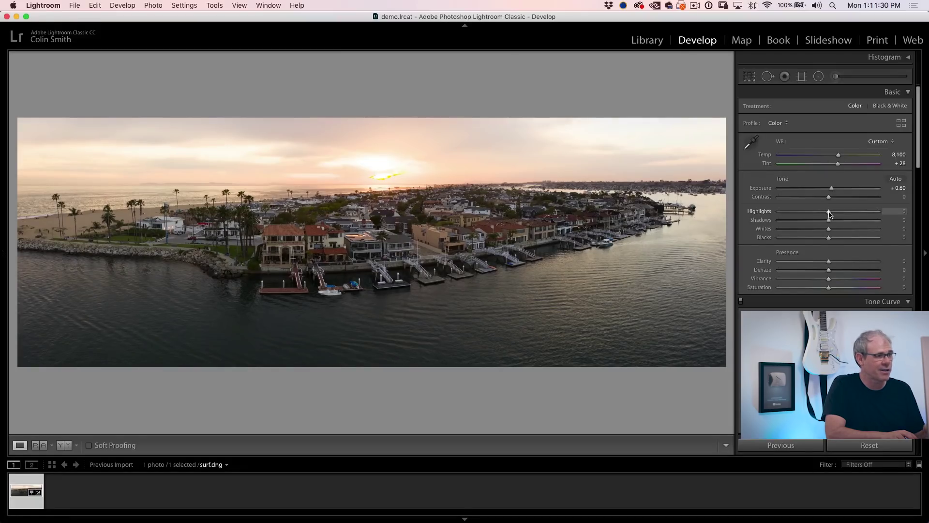
Step: Drag Highlights down to -85 with the Alt clipping preview until the sun area stops clipping
mouse_move(829, 215)
left_mouse_down()
mouse_move(790, 209)
mouse_move(813, 213)
left_mouse_up()
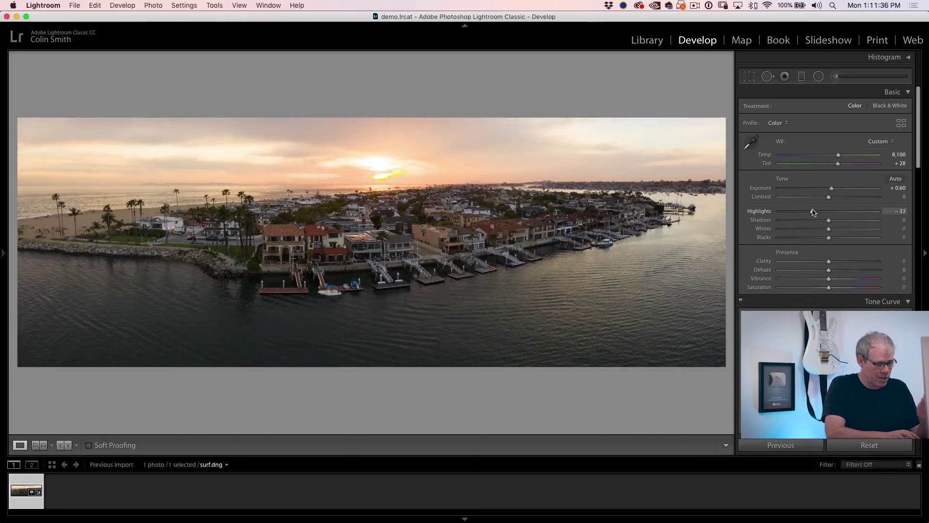
key("alt")
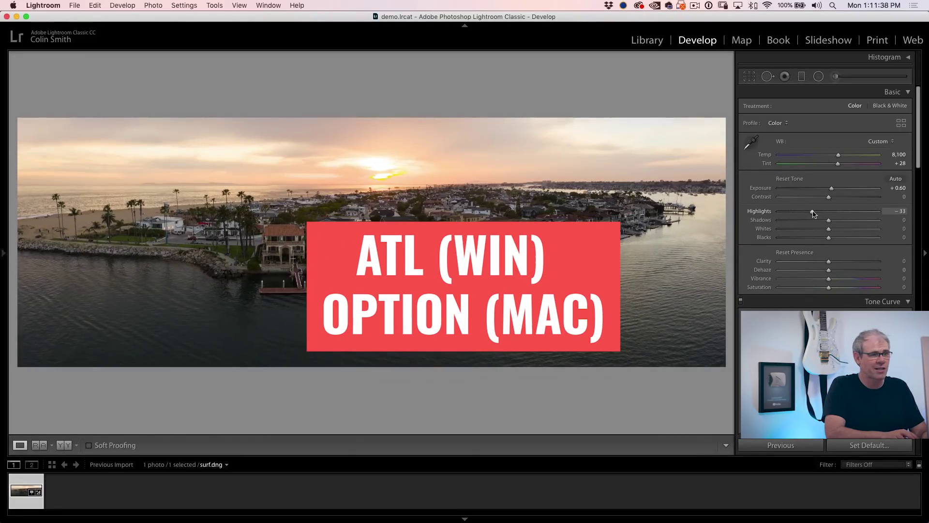
left_click_drag(814, 213, 814, 213)
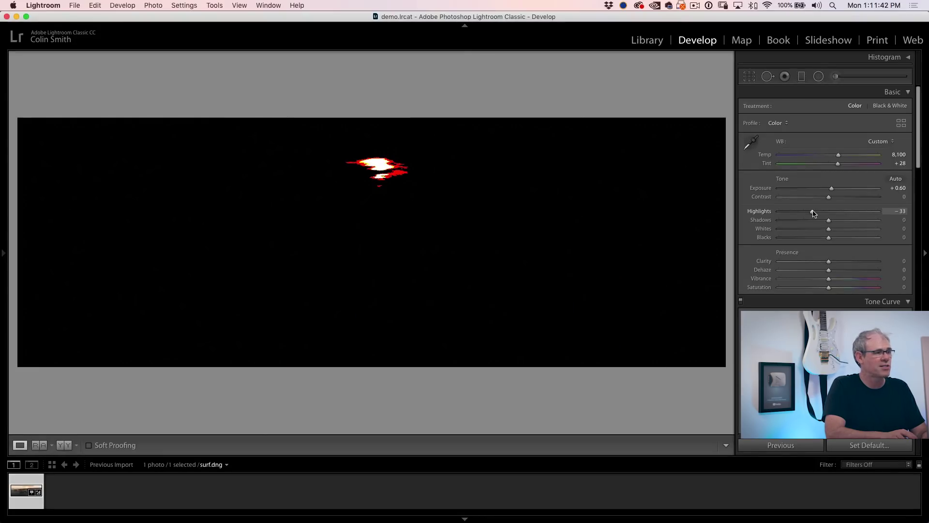
left_click_drag(813, 213, 788, 212)
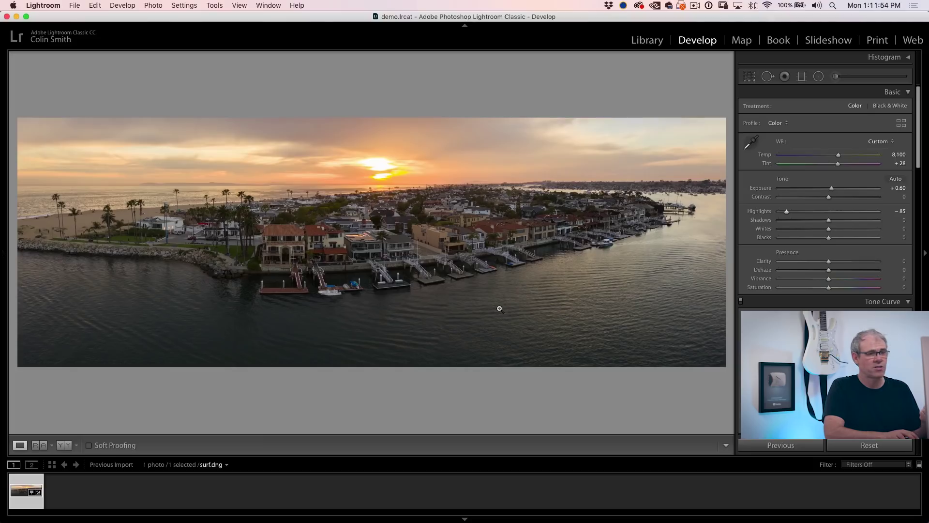
Step: Check shadow clipping, reset Shadows to 0, then lift them to +47
left_click(829, 220, "alt")
left_click_drag(853, 232, 801, 219)
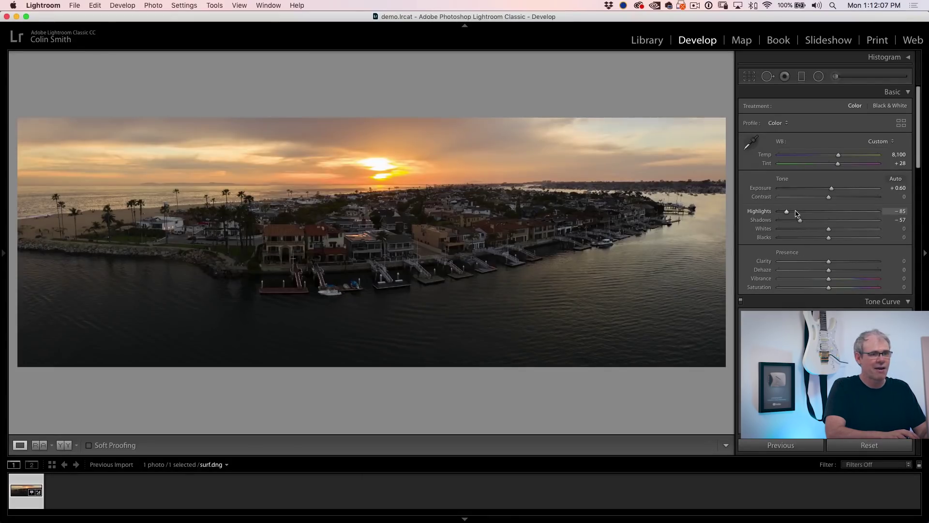
double_click(801, 221)
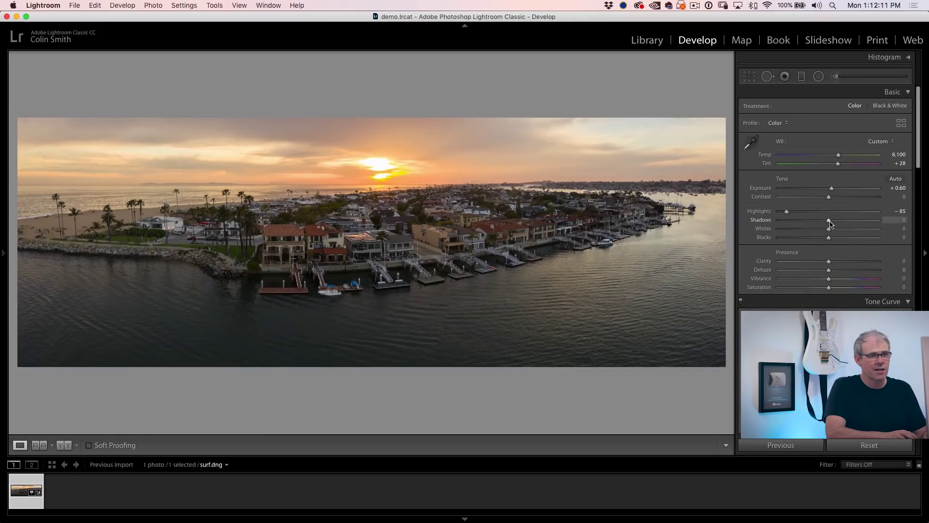
left_click_drag(829, 221, 843, 228)
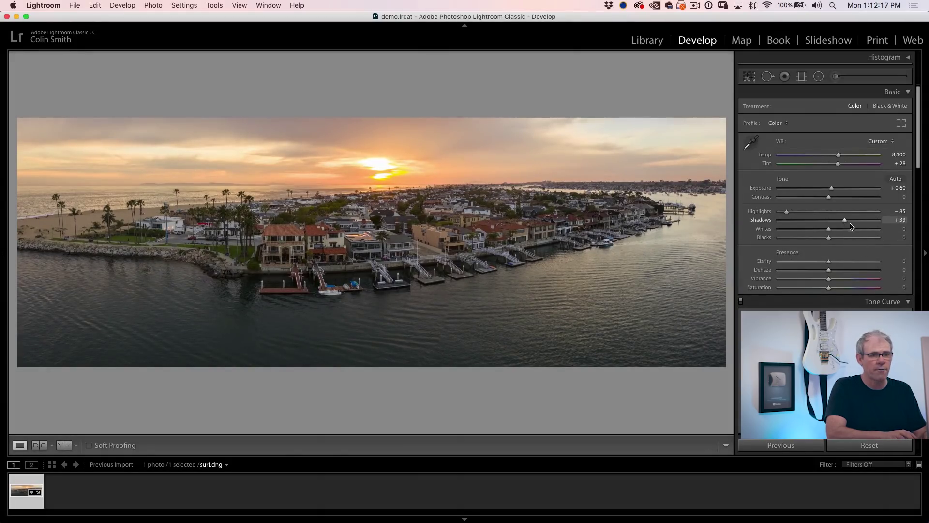
left_click_drag(851, 226, 886, 223)
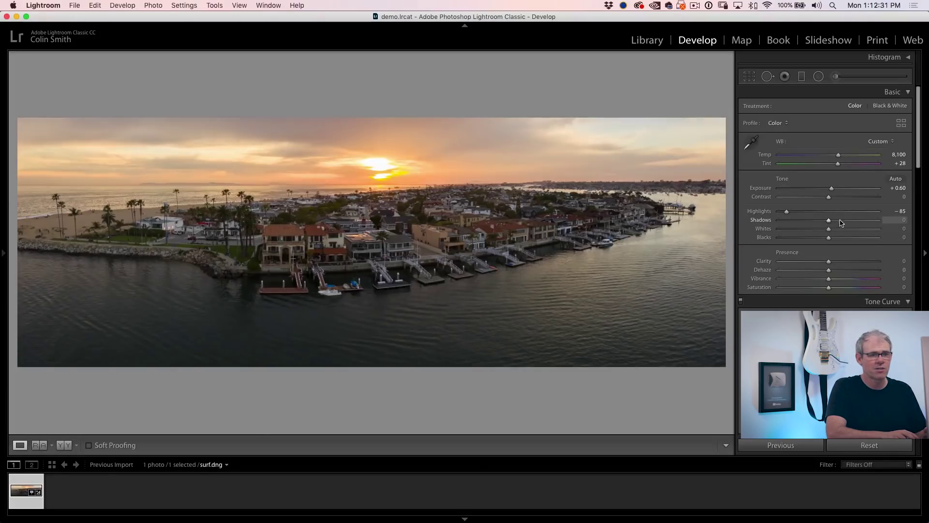
mouse_move(838, 226)
left_mouse_down()
mouse_move(886, 233)
mouse_move(852, 236)
left_mouse_up()
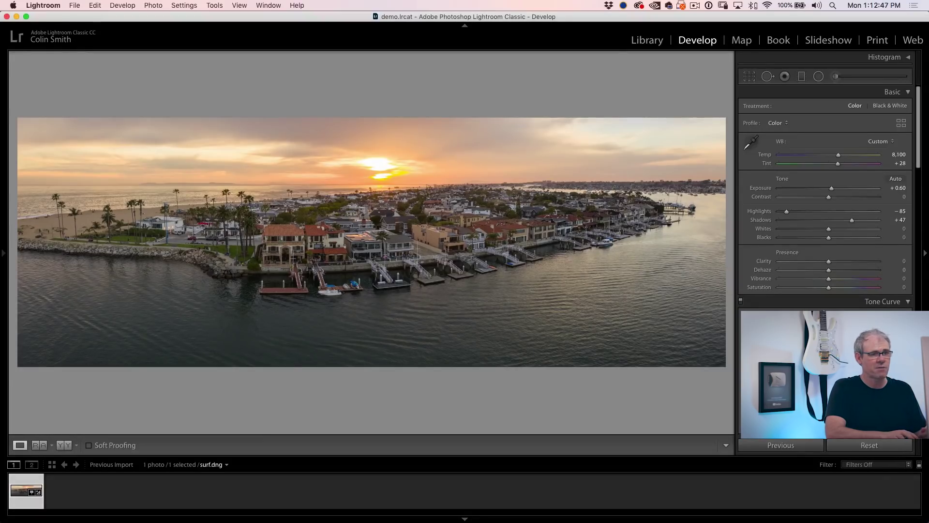
left_click(829, 238, "alt")
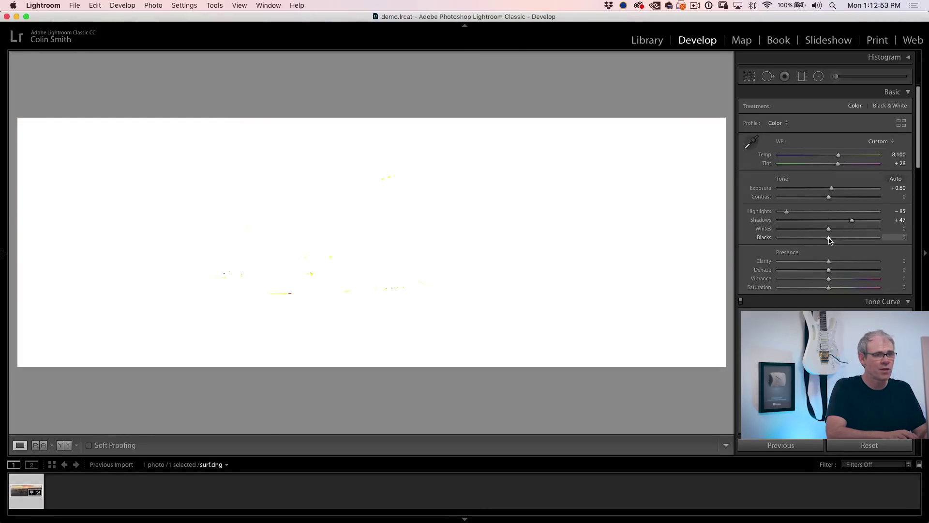
Step: Drag Blacks down with the clipping preview, easing back to settle at -34
left_click_drag(826, 242, 803, 244)
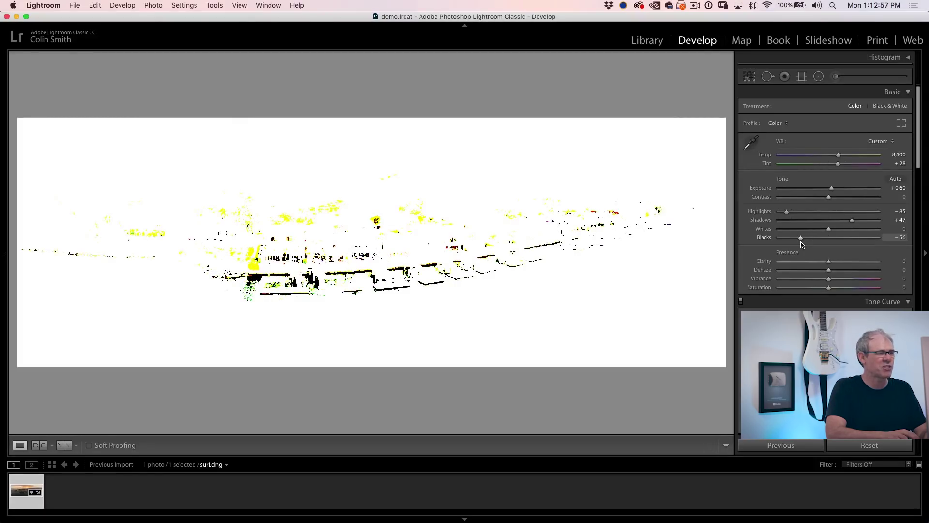
left_click_drag(802, 244, 801, 244)
left_click(801, 244, "alt")
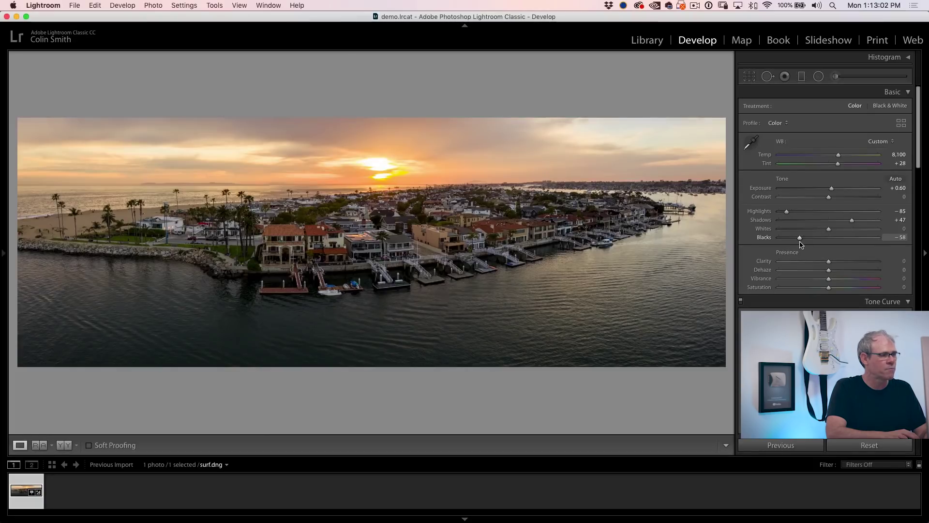
left_click_drag(801, 244, 813, 248)
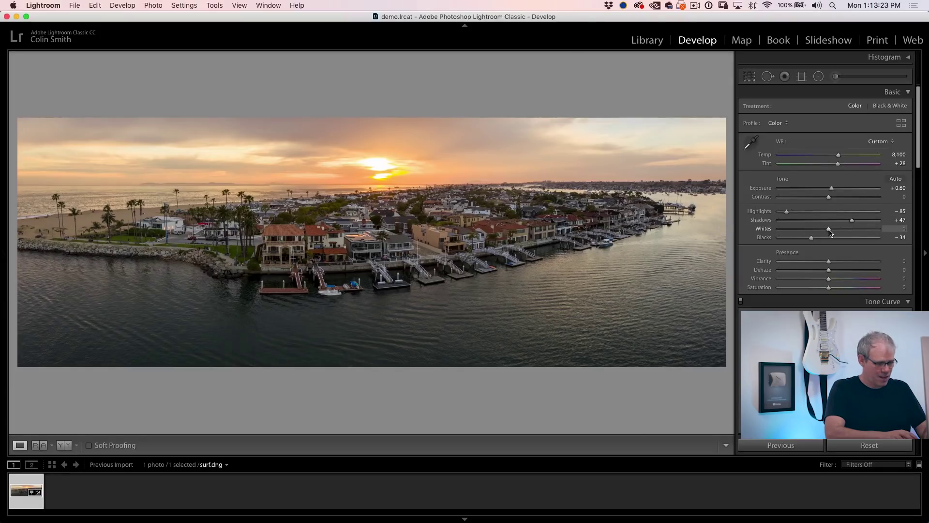
key("alt")
Step: Lower Whites to -10 while watching clipping, then compare against the original photo
mouse_move(830, 232)
left_mouse_down()
mouse_move(809, 233)
mouse_move(827, 237)
left_mouse_up()
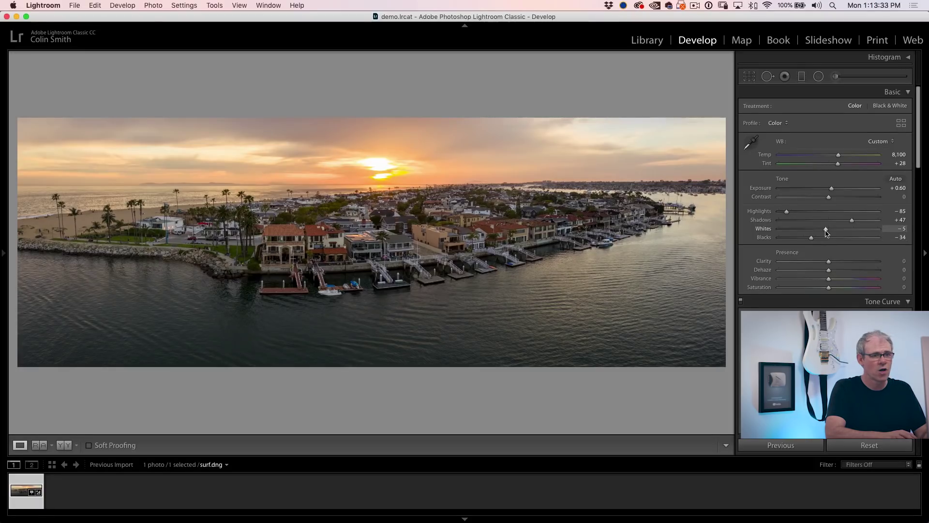
mouse_move(843, 235)
left_mouse_down()
mouse_move(872, 244)
mouse_move(825, 233)
left_mouse_up()
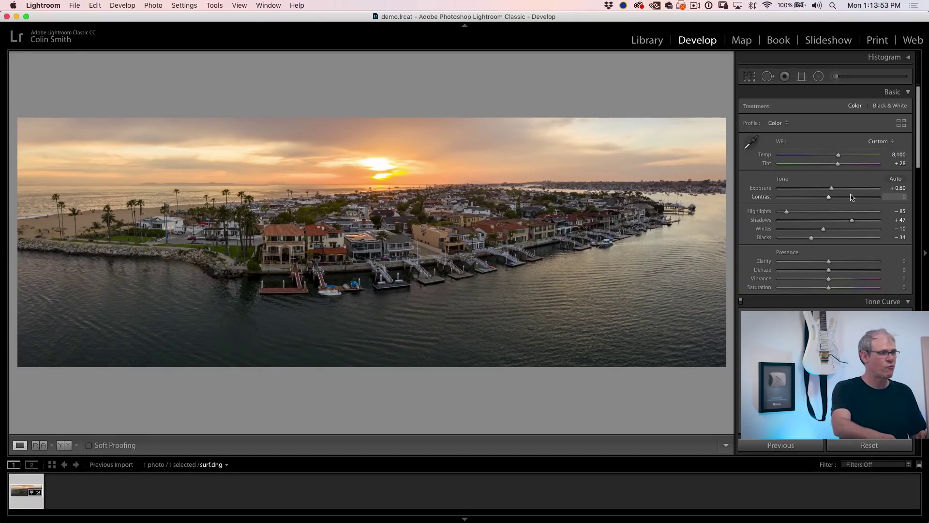
key("backslash")
key("backslash")
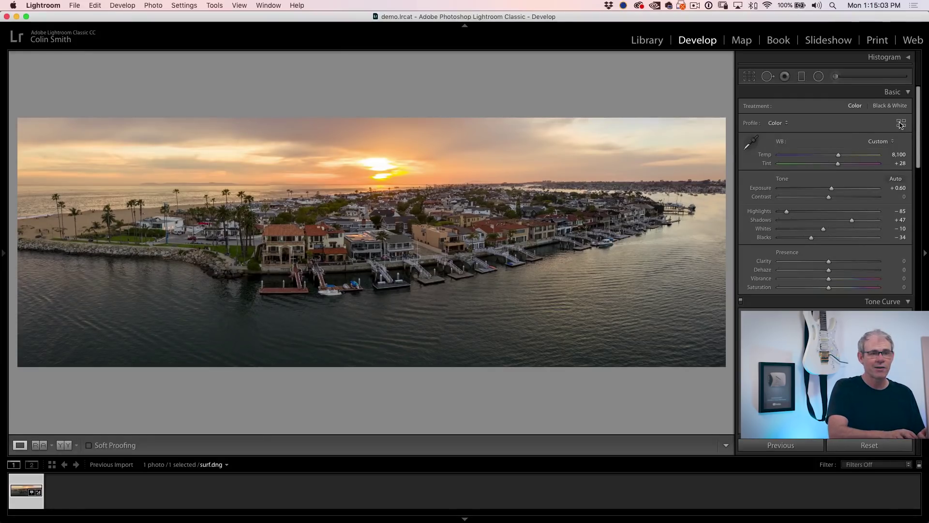
left_click(902, 124)
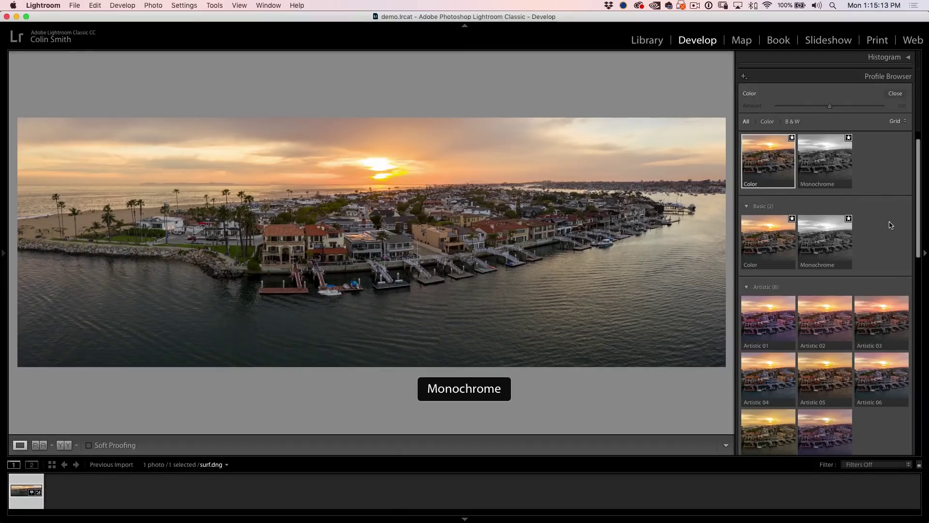
Step: Scroll the Profile Browser to bring the Artistic profile set into view
left_click_drag(918, 160, 921, 214)
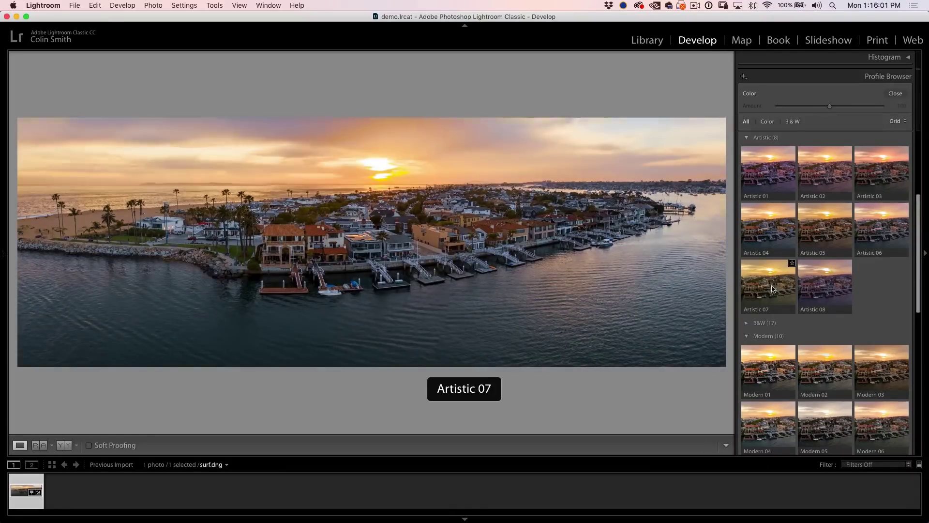
Step: Apply the Artistic 05 profile at Amount 43 and toggle Before/After to compare
left_click(819, 227)
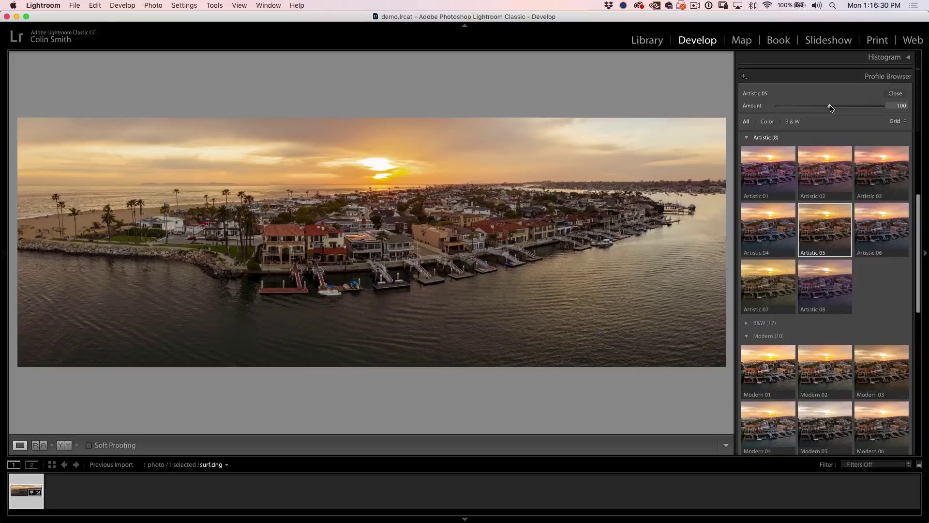
left_click(895, 95)
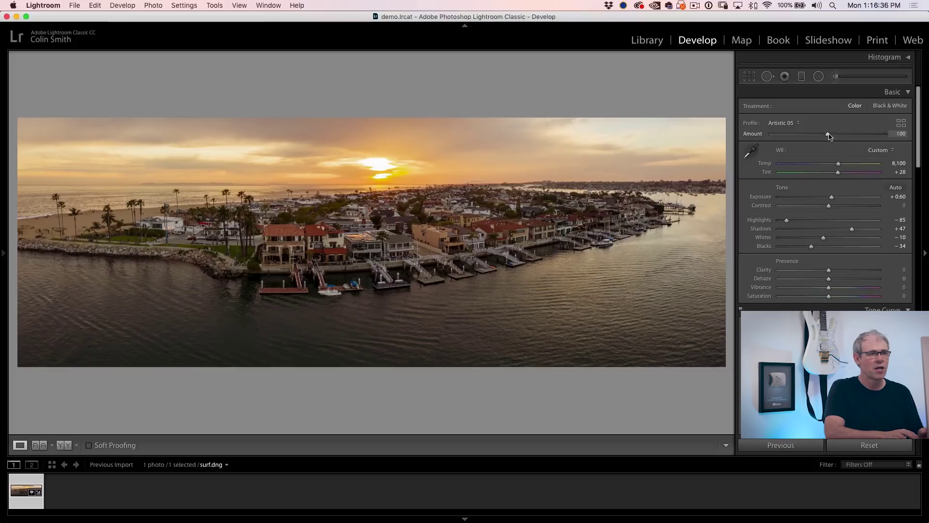
left_click_drag(829, 136, 771, 135)
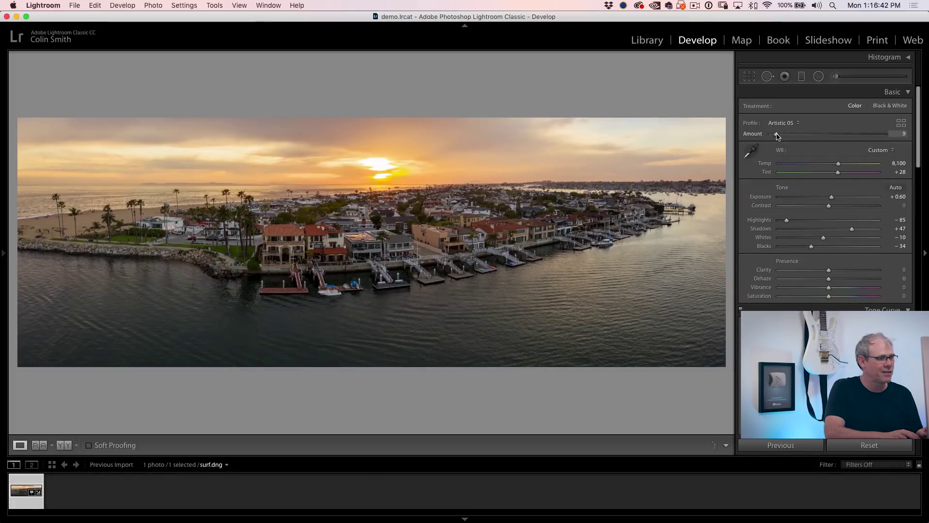
left_click_drag(777, 136, 792, 142)
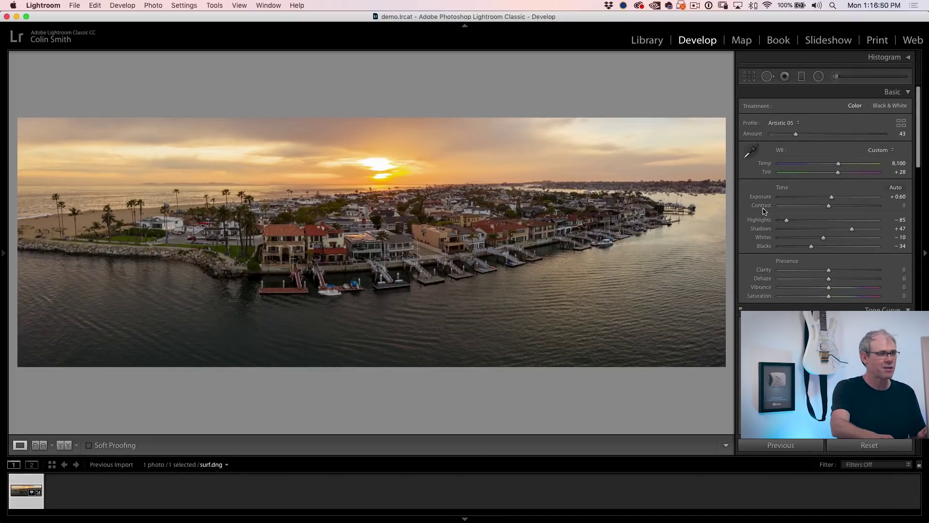
key("backslash")
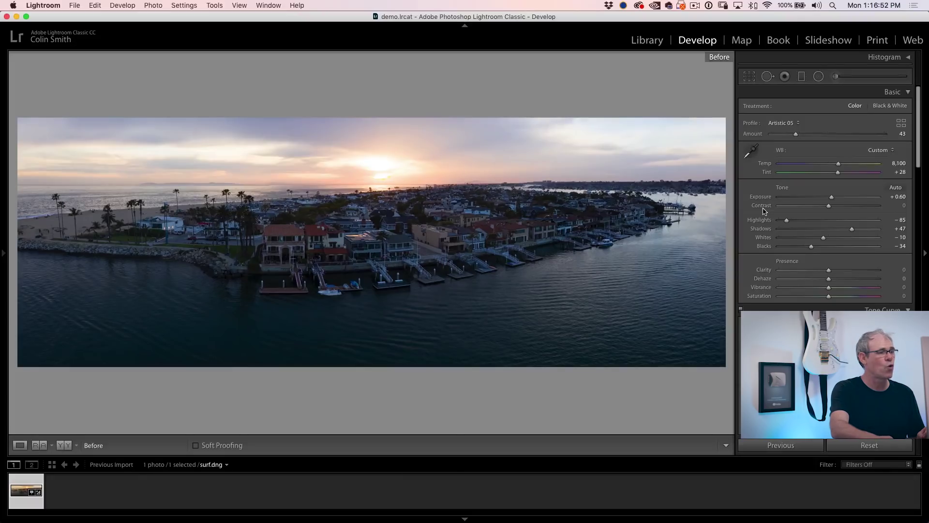
key("backslash")
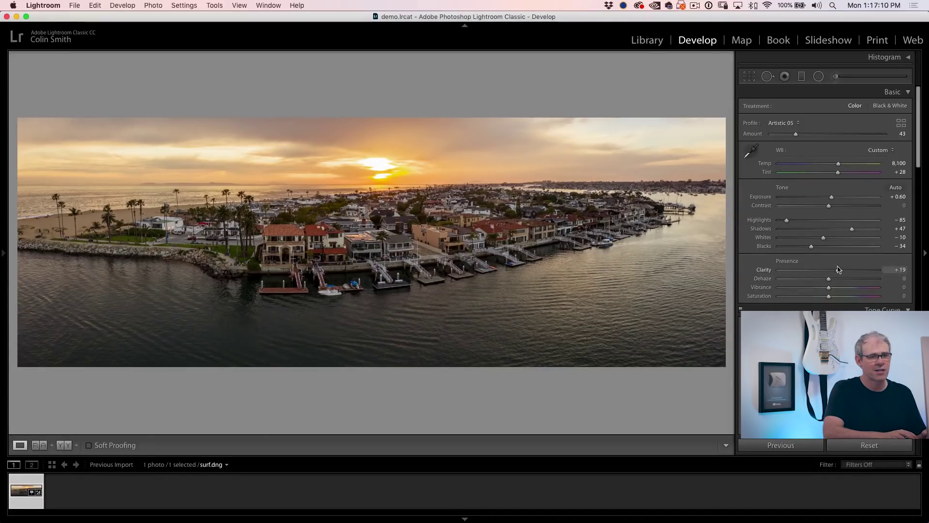
Step: Test Clarity at +100, then enter 19 as the Clarity value
left_click_drag(838, 269, 893, 286)
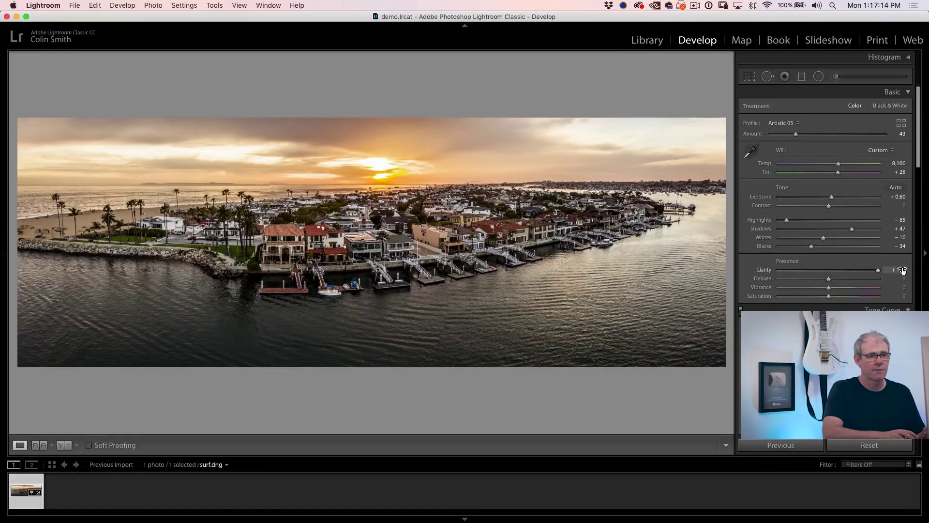
left_click(899, 272)
type("19")
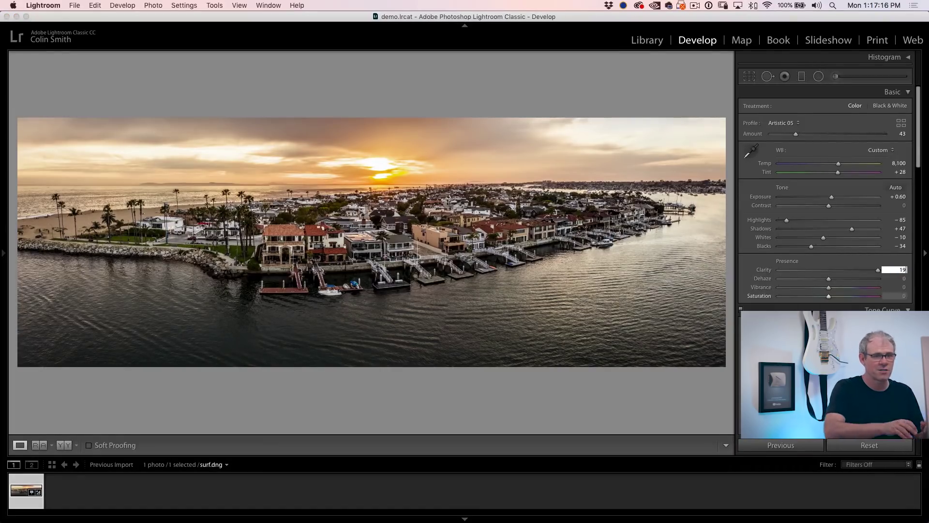
key("Return")
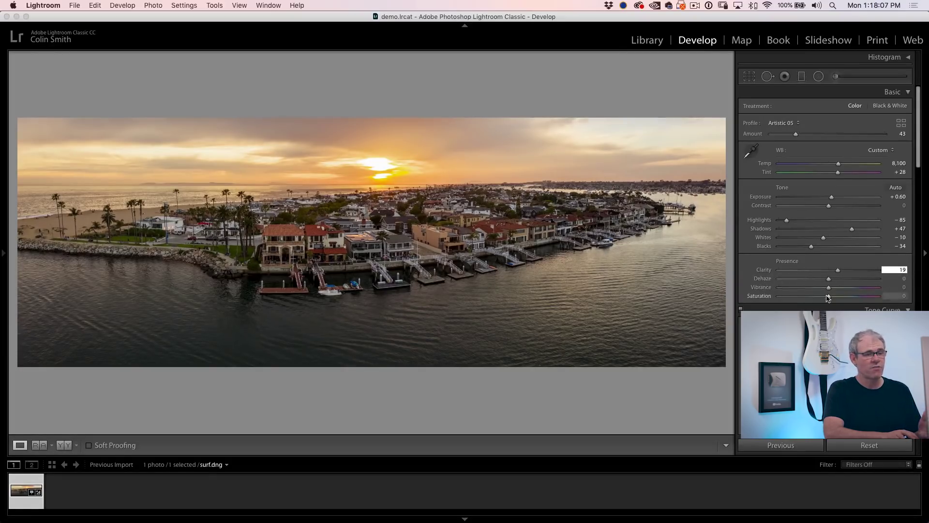
Step: Test Saturation at +100 and -100, reset it to 0, and set Vibrance to +4
left_click_drag(830, 296, 893, 310)
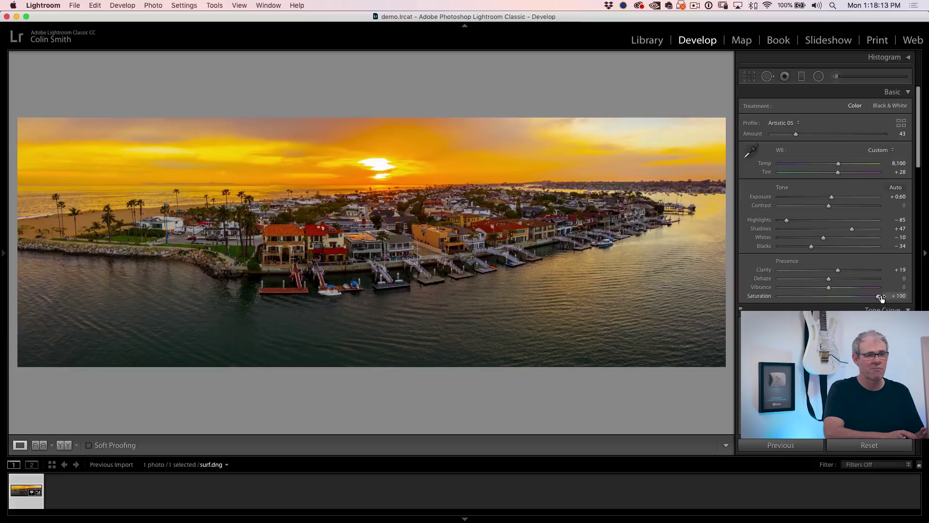
left_click_drag(878, 296, 778, 297)
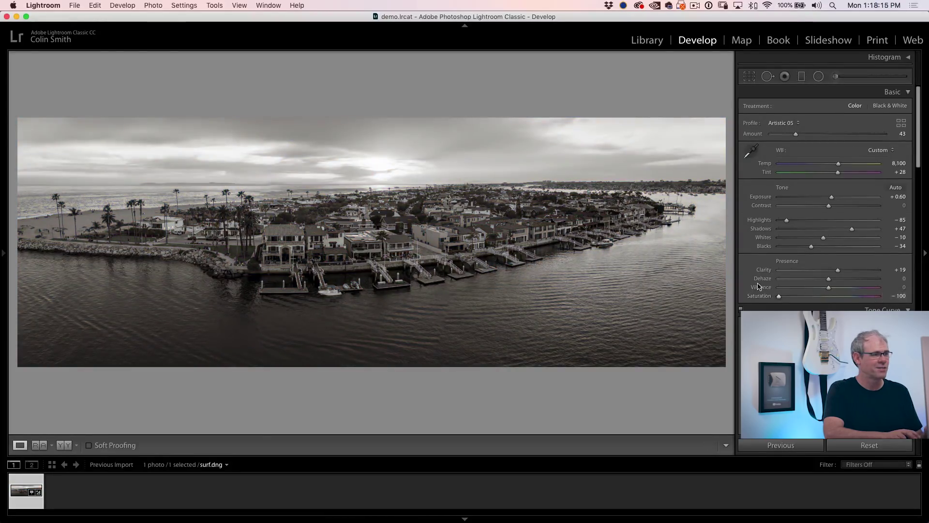
double_click(779, 296)
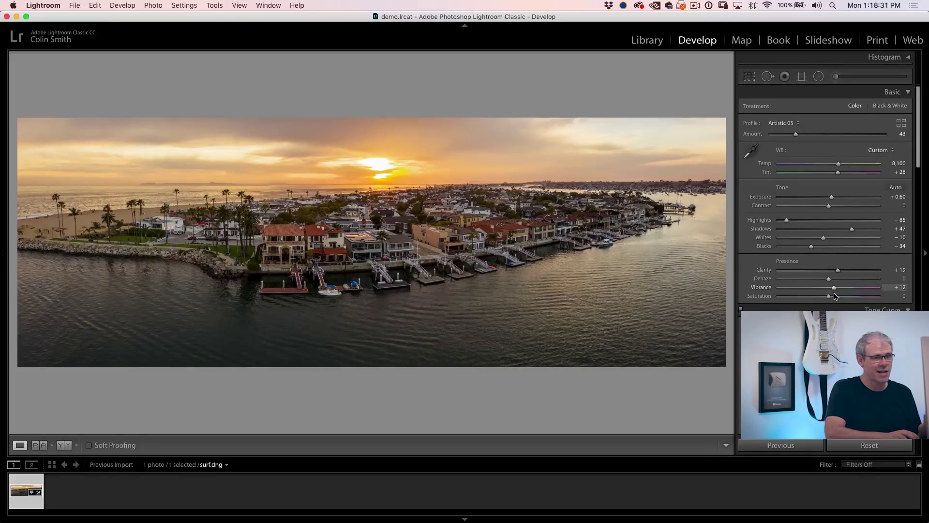
mouse_move(831, 292)
left_mouse_down()
mouse_move(871, 292)
mouse_move(801, 287)
mouse_move(827, 292)
left_mouse_up()
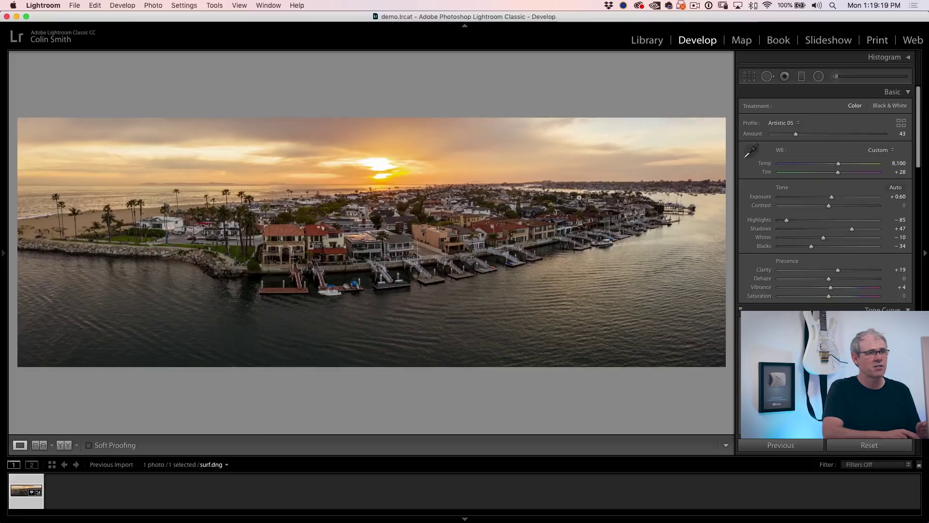
Step: Drag a graduated filter downward from the top of the sky
left_click(802, 77)
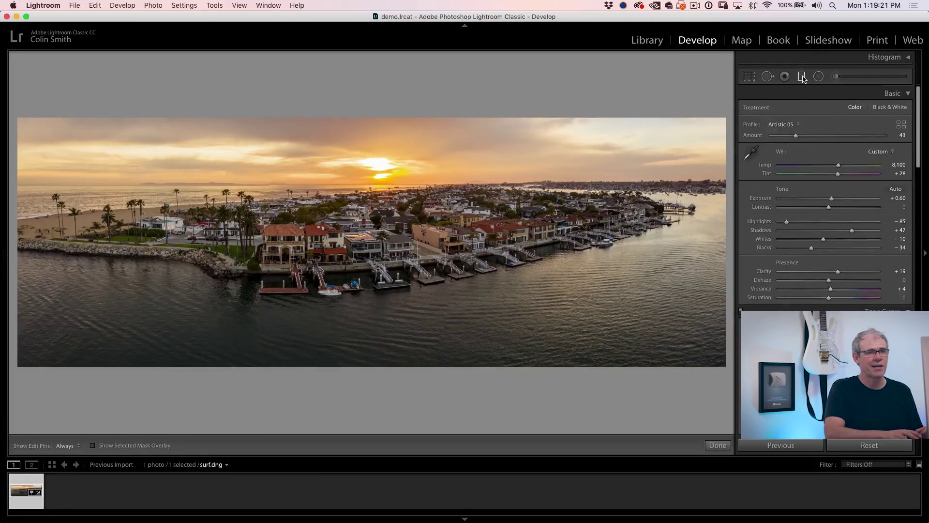
left_click_drag(349, 152, 368, 203)
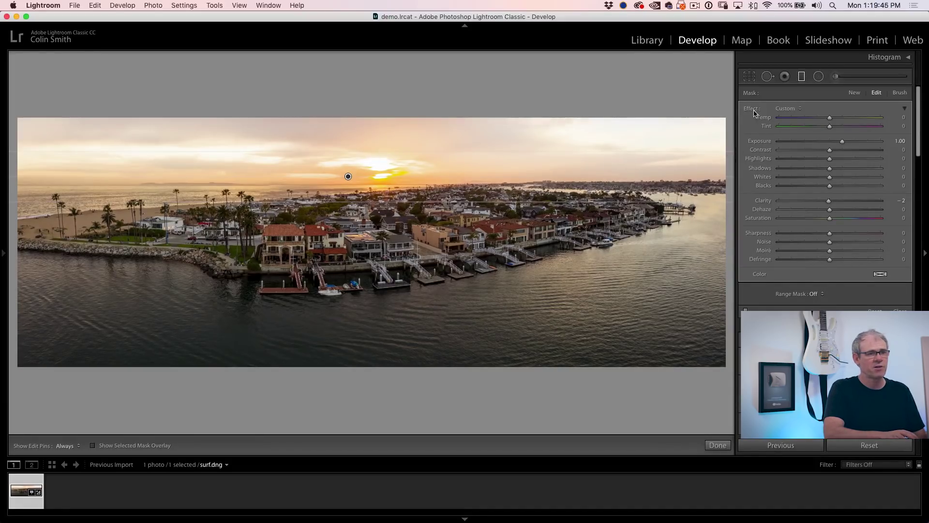
Step: Reset the sky filter's sliders to zero and lower its Highlights to -46
key("alt")
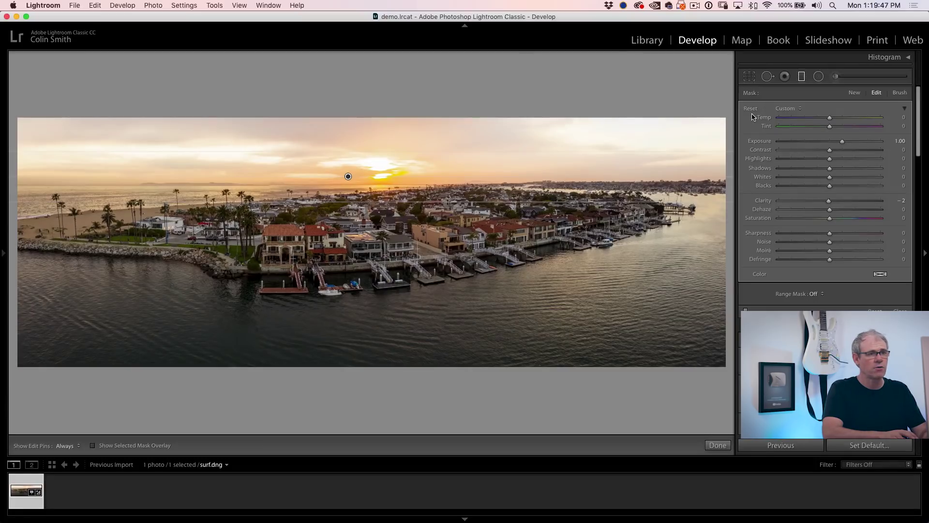
left_click(751, 109, "alt")
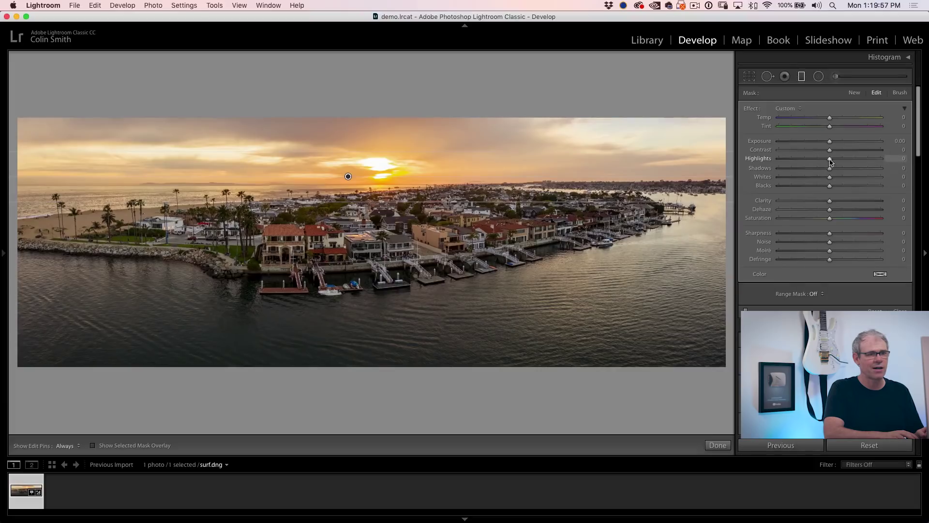
left_click_drag(830, 160, 808, 165)
key("alt")
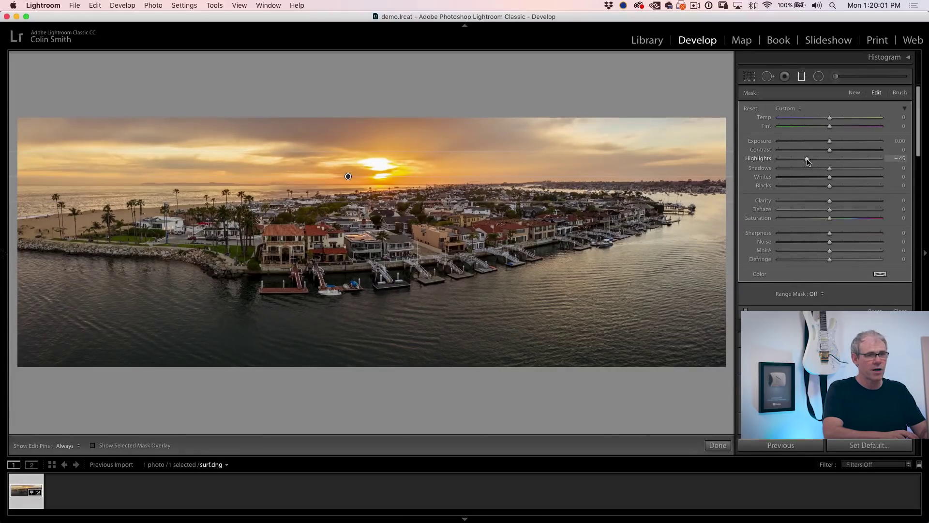
left_click_drag(808, 162, 811, 165)
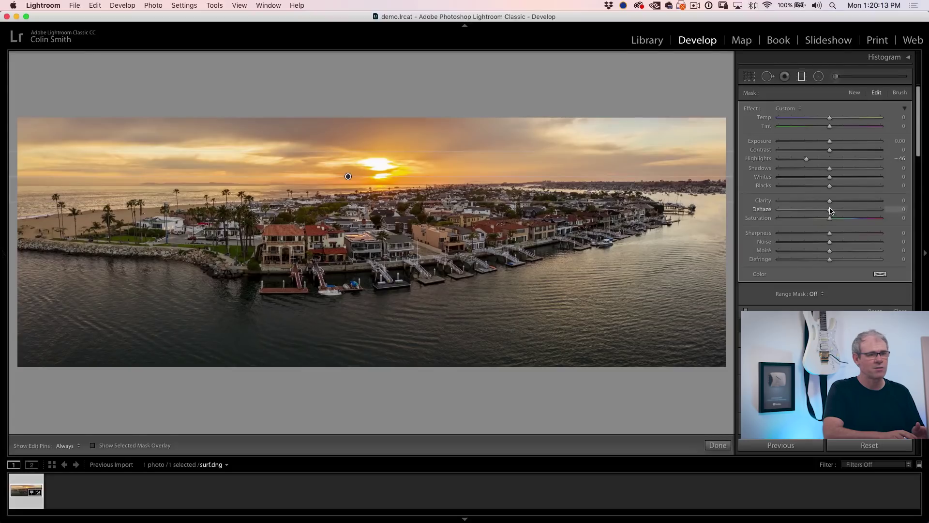
Step: Set the sky filter's Dehaze to 39 and Blacks to 27
left_click_drag(852, 217, 884, 226)
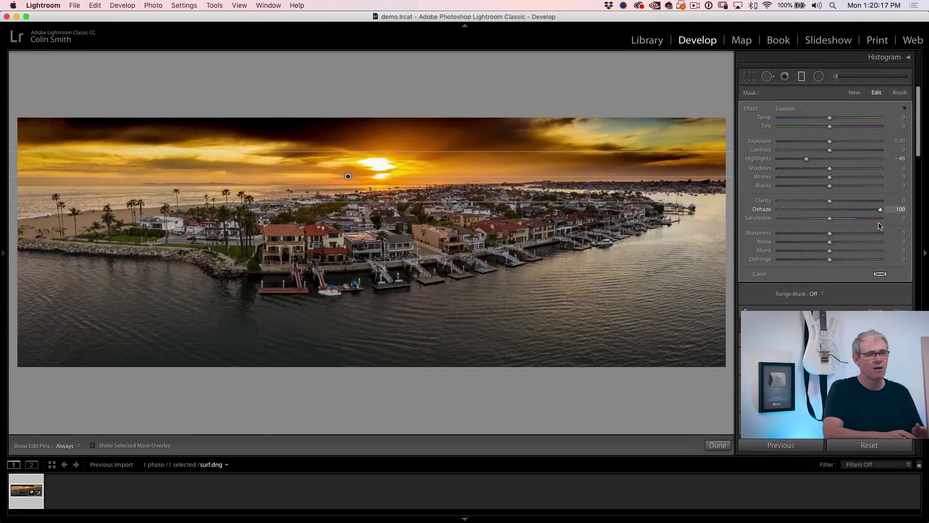
left_click_drag(881, 209, 852, 221)
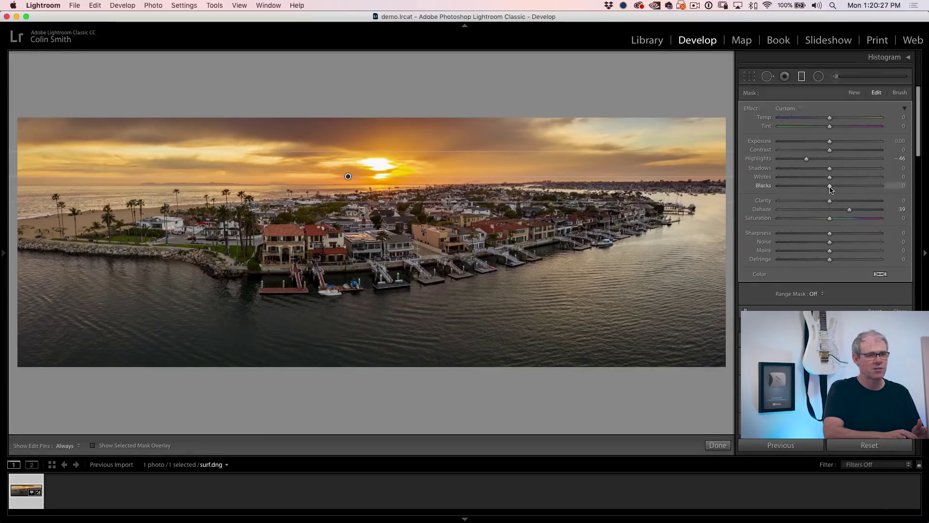
left_click_drag(831, 188, 848, 198)
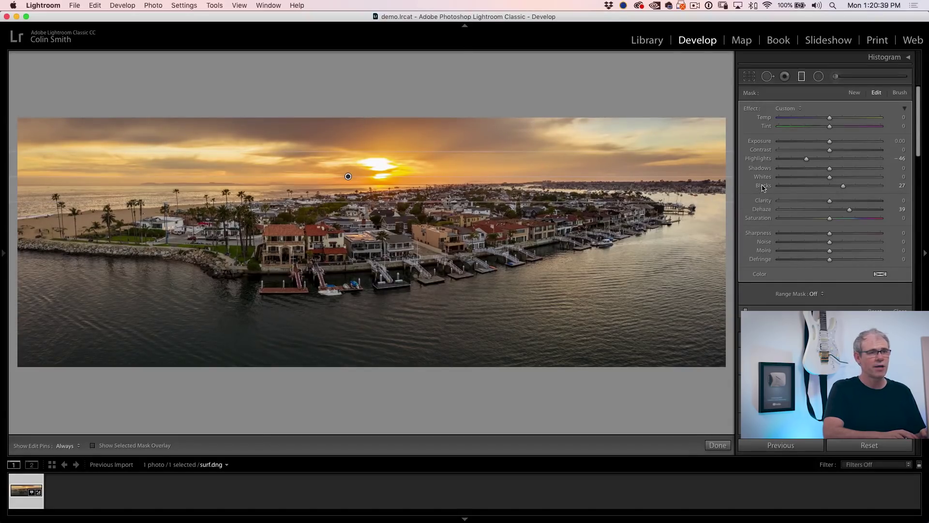
left_click(802, 78)
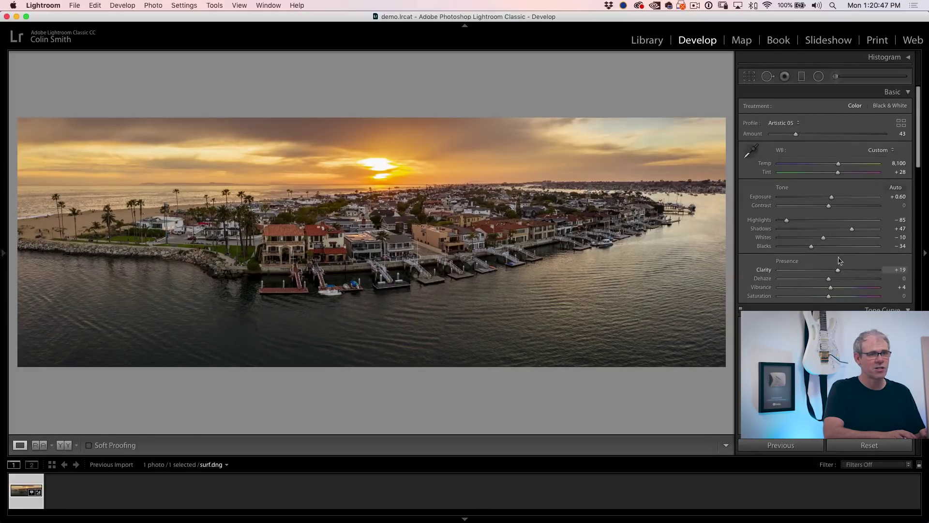
Step: Try a warmer Temp, undo it to keep 8,100, and compare with the original
left_click_drag(838, 165, 870, 164)
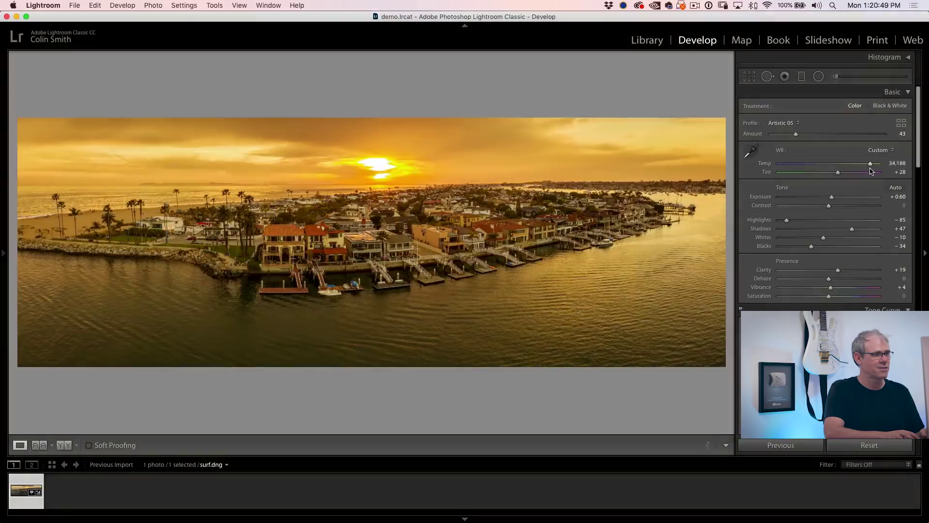
key("super+z")
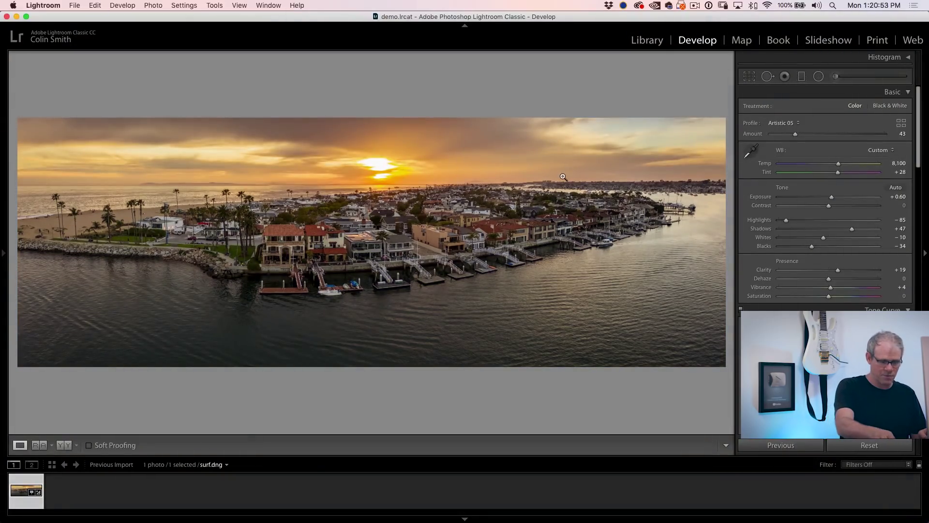
key("backslash")
key("backslash")
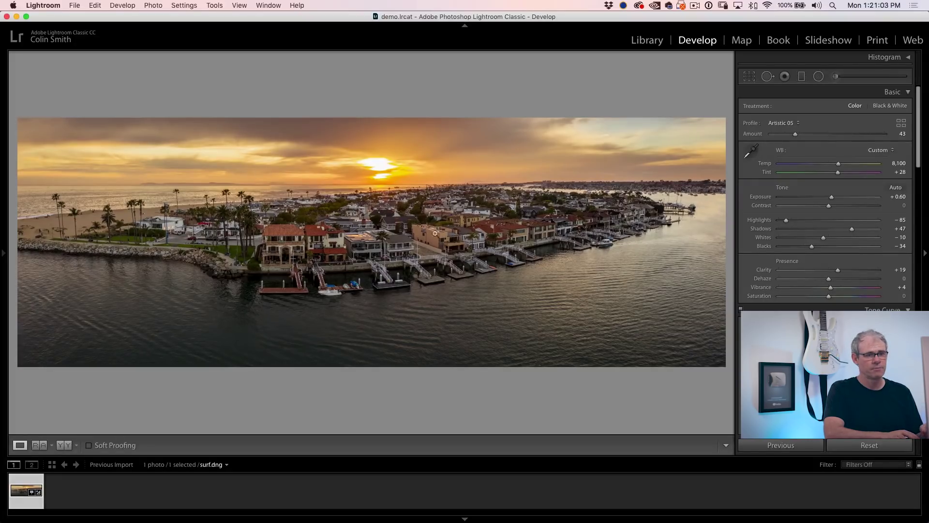
Step: In HSL, lift Yellow luminance, test Orange/Yellow saturation, and lower Blue luminance from +70
left_click_drag(920, 138, 917, 237)
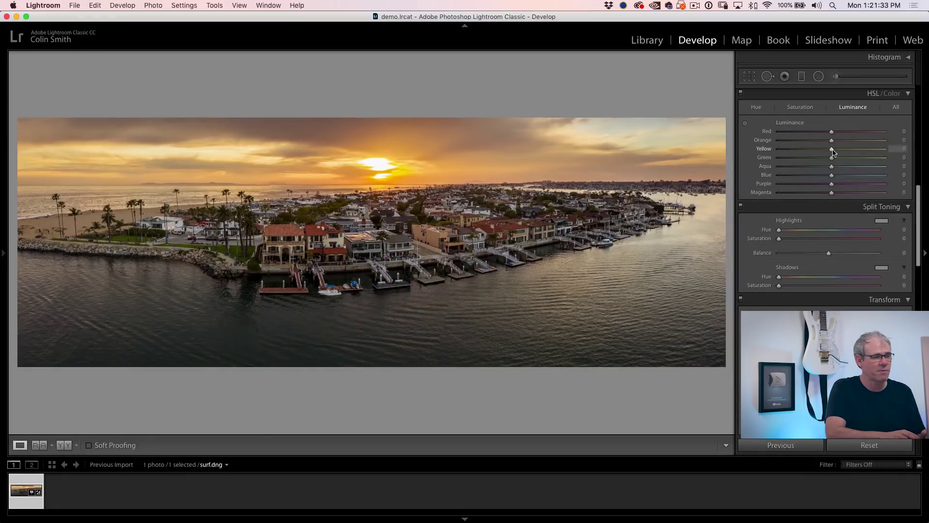
left_click_drag(833, 152, 842, 154)
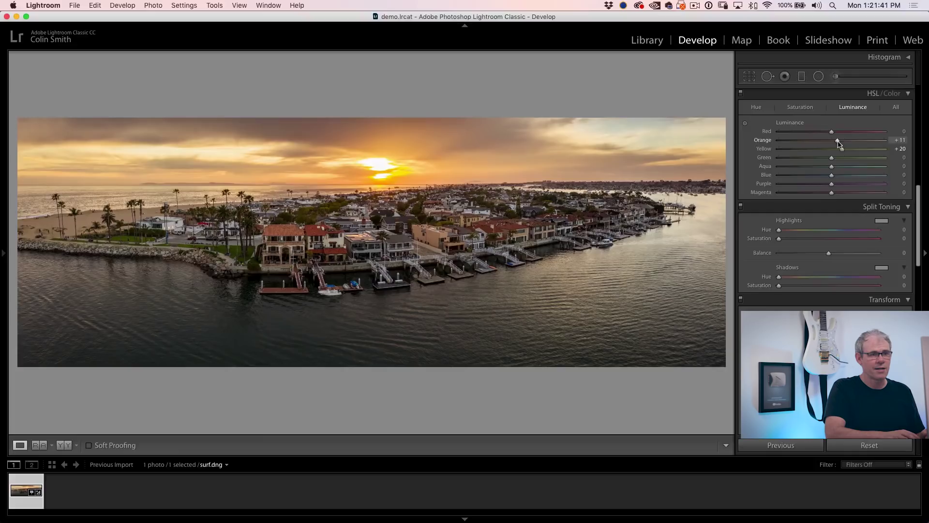
left_click(801, 107)
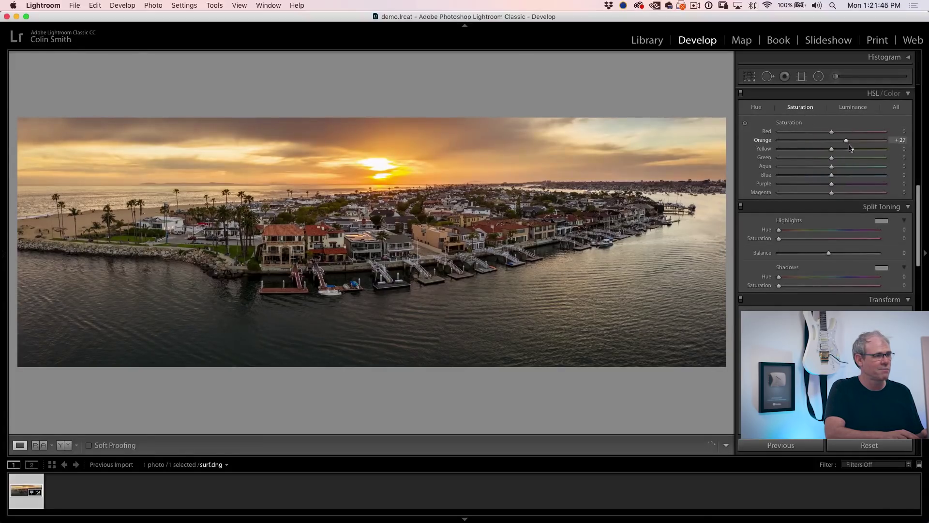
mouse_move(856, 148)
left_mouse_down()
mouse_move(867, 160)
mouse_move(840, 155)
mouse_move(864, 158)
left_mouse_up()
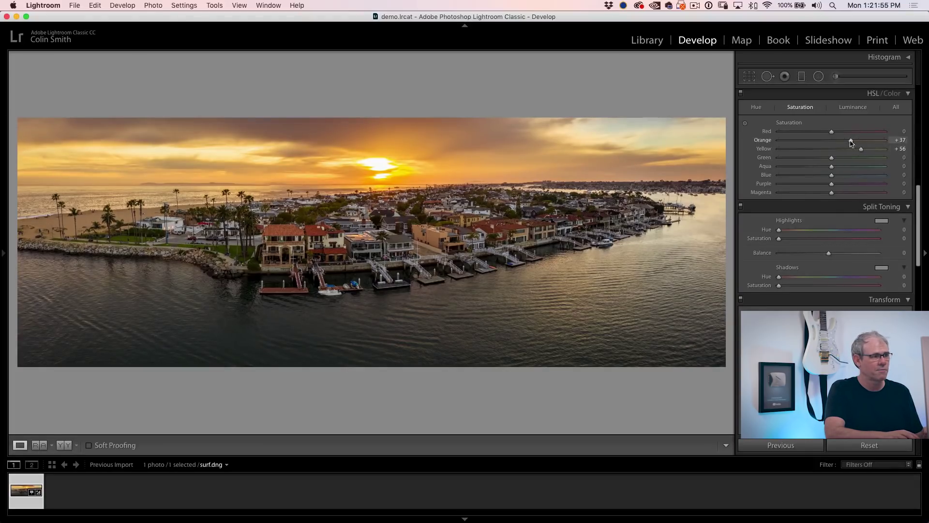
left_click_drag(851, 143, 855, 153)
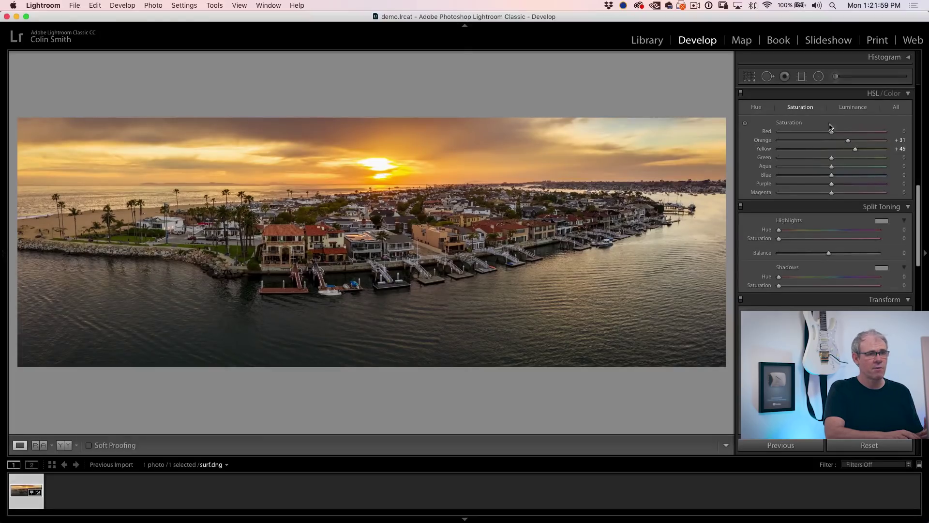
left_click(850, 109)
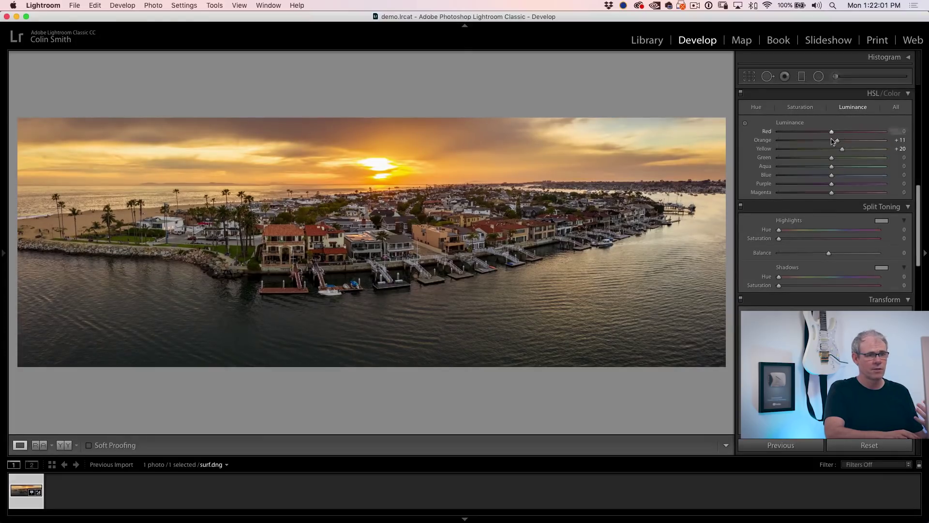
left_click_drag(868, 185, 844, 182)
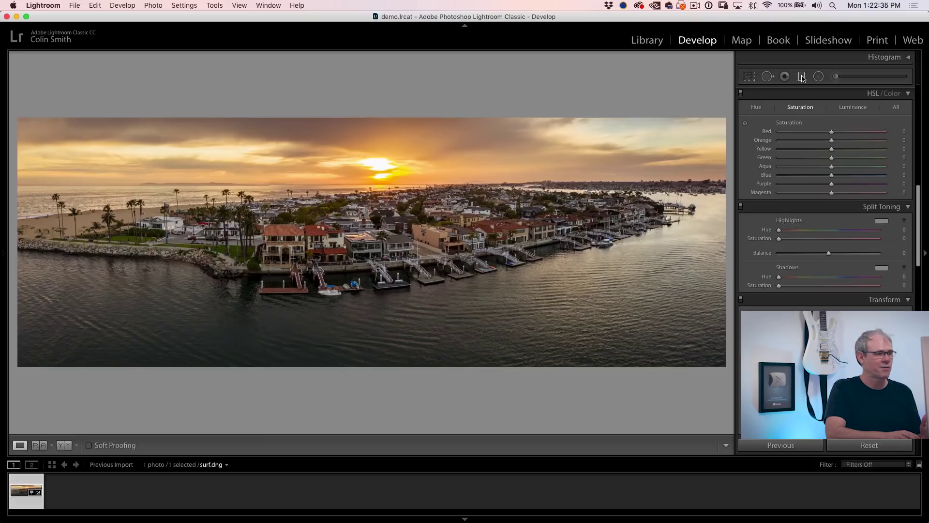
Step: Add a reset graduated filter rising from the bottom of the water with a cooler Temp
left_click(802, 76)
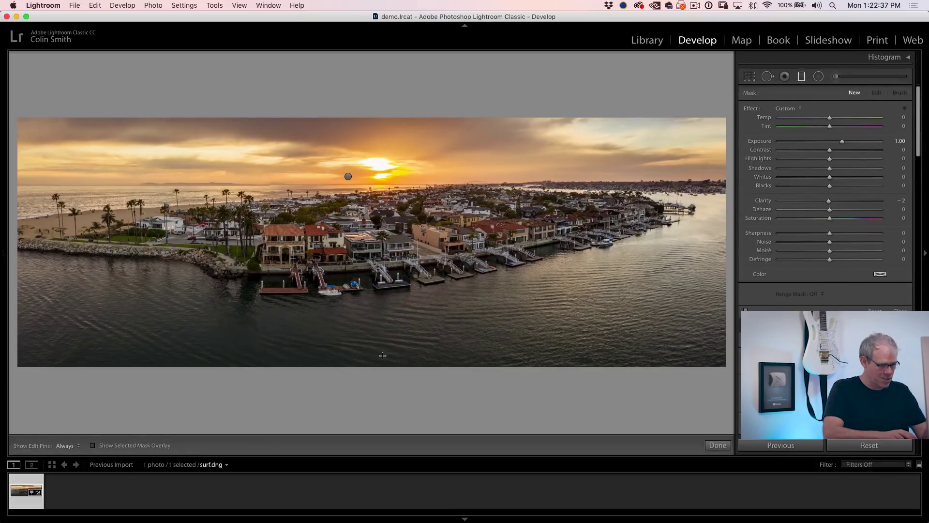
left_click_drag(381, 368, 381, 262)
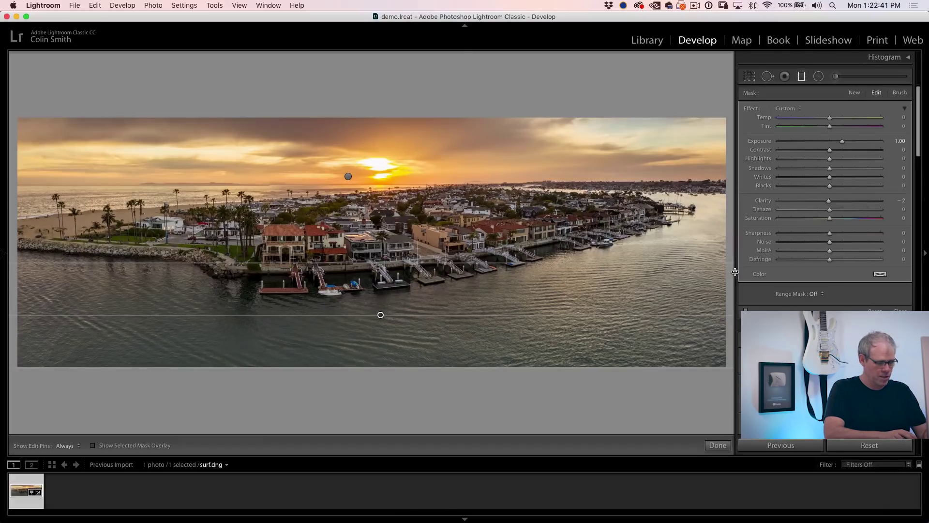
key("alt")
left_click(751, 109, "alt")
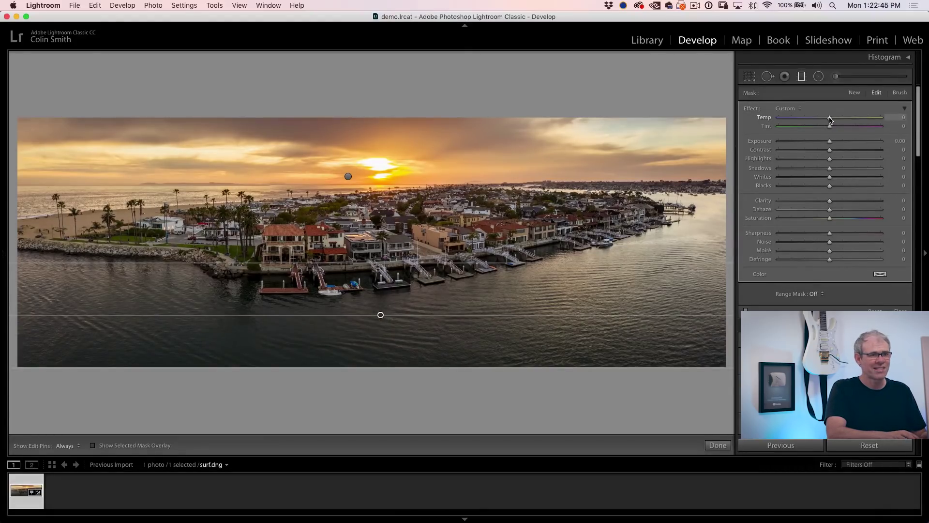
left_click_drag(830, 120, 817, 121)
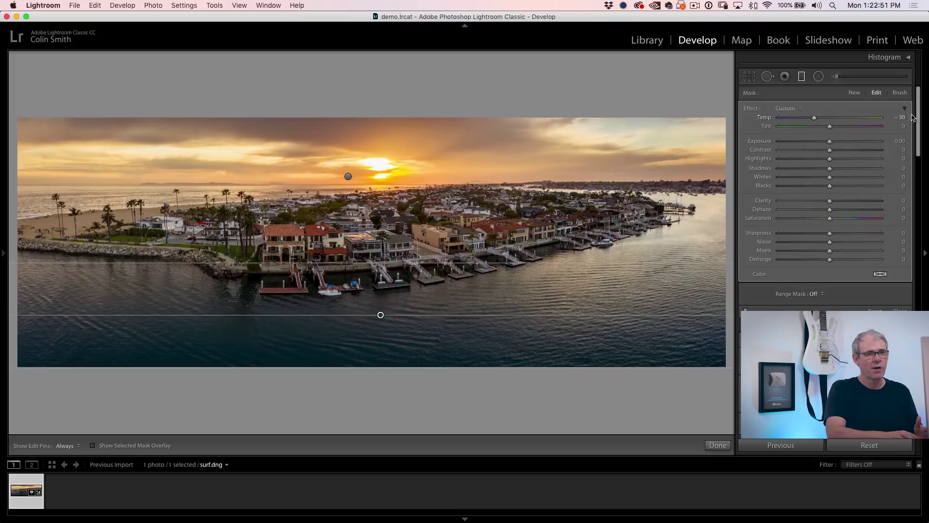
left_click_drag(919, 115, 921, 126)
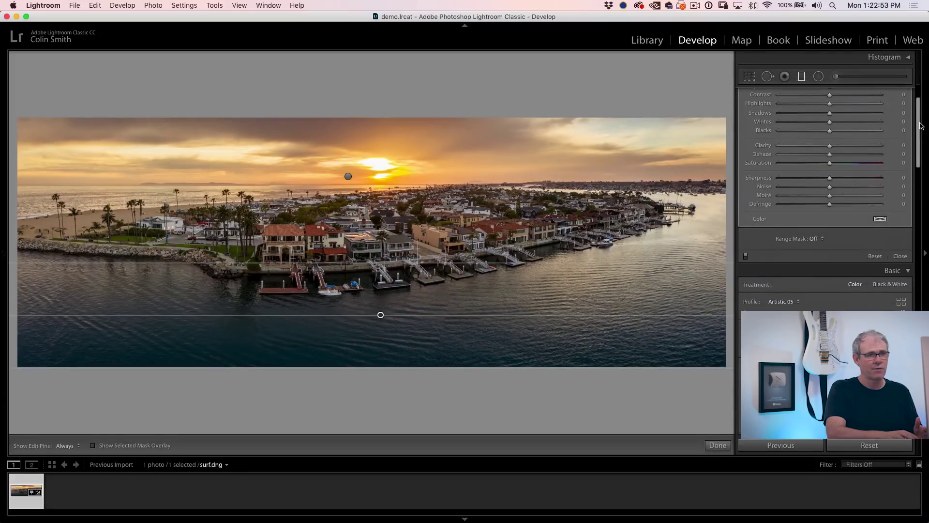
left_click(802, 76)
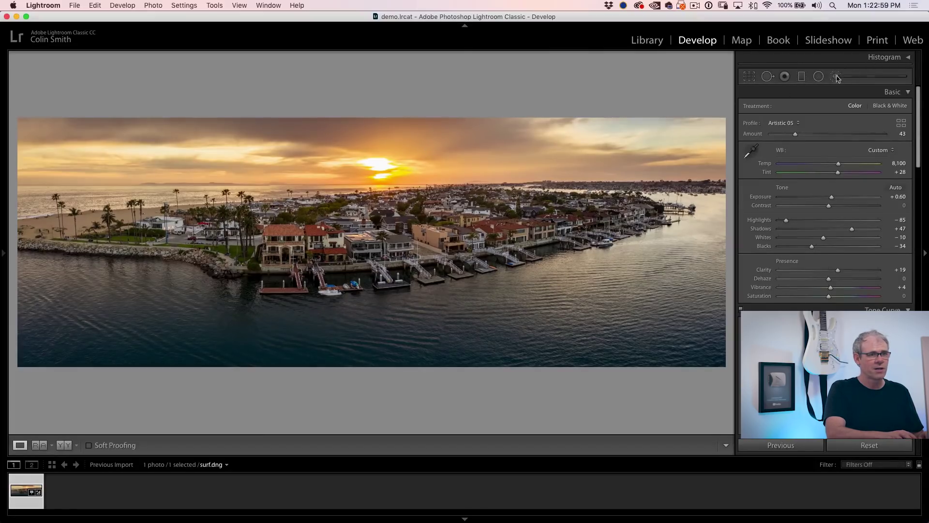
Step: Bring up the existing radial sky adjustment to review it
left_click(819, 76)
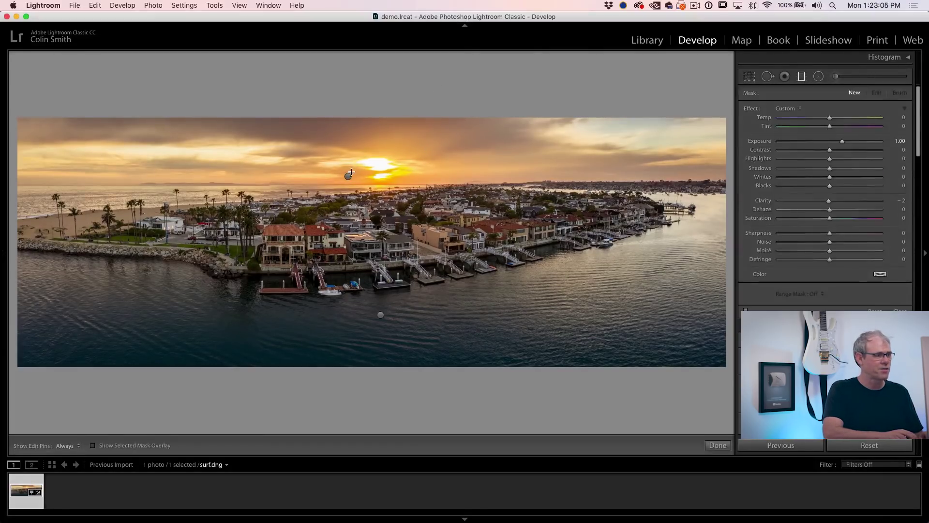
mouse_move(348, 176)
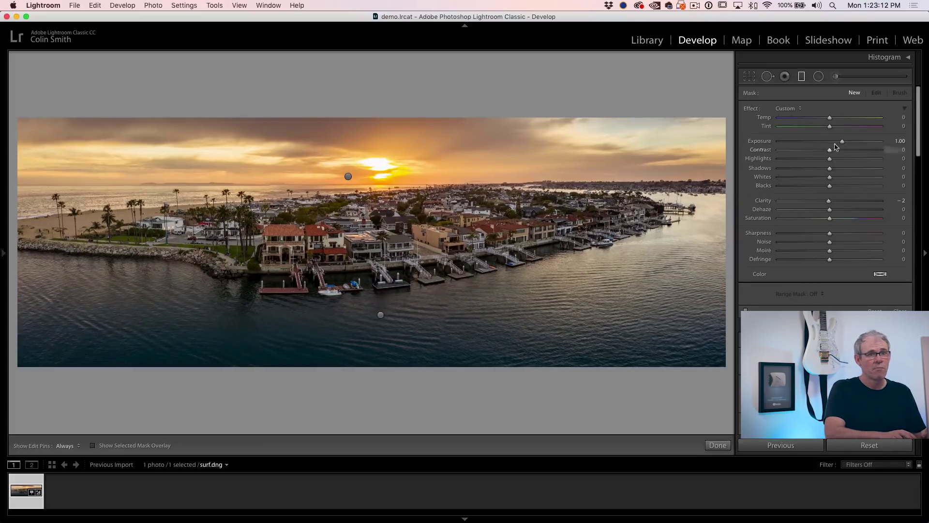
scroll(849, 111, "down", 5)
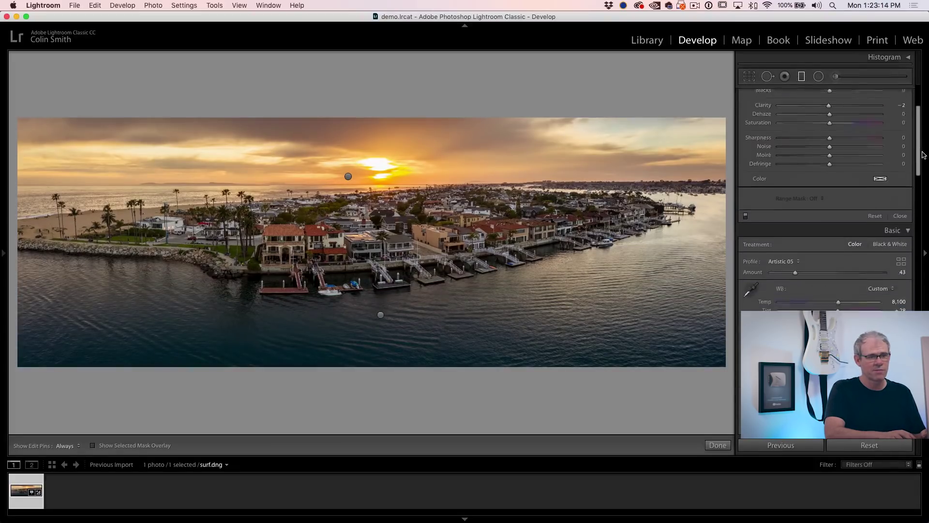
Step: Raise the HSL Blue saturation to +23 to enrich the water
key("shift+m")
scroll(854, 136, "down", 5)
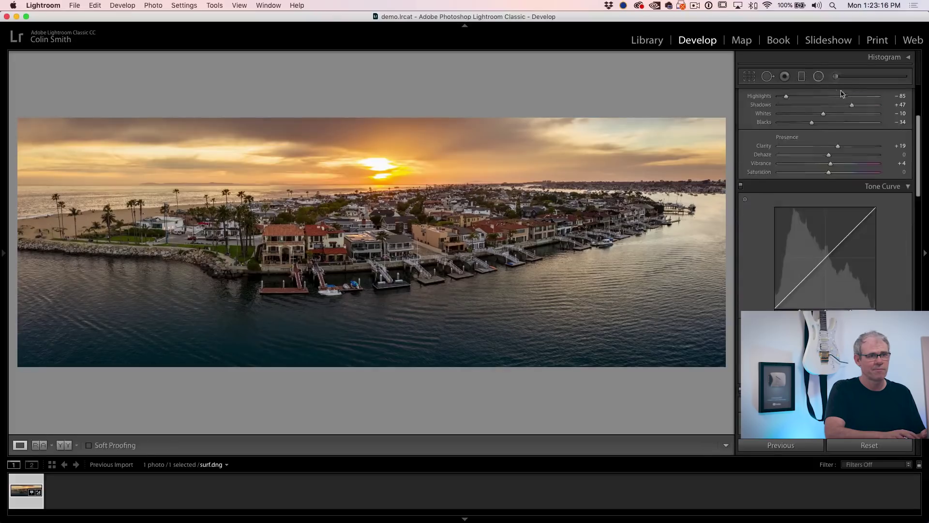
scroll(861, 156, "down", 8)
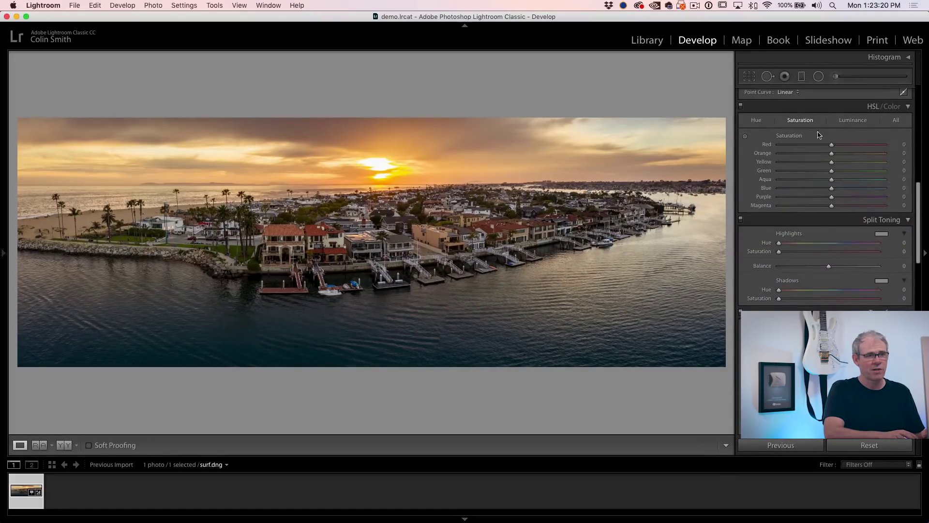
left_click(859, 127)
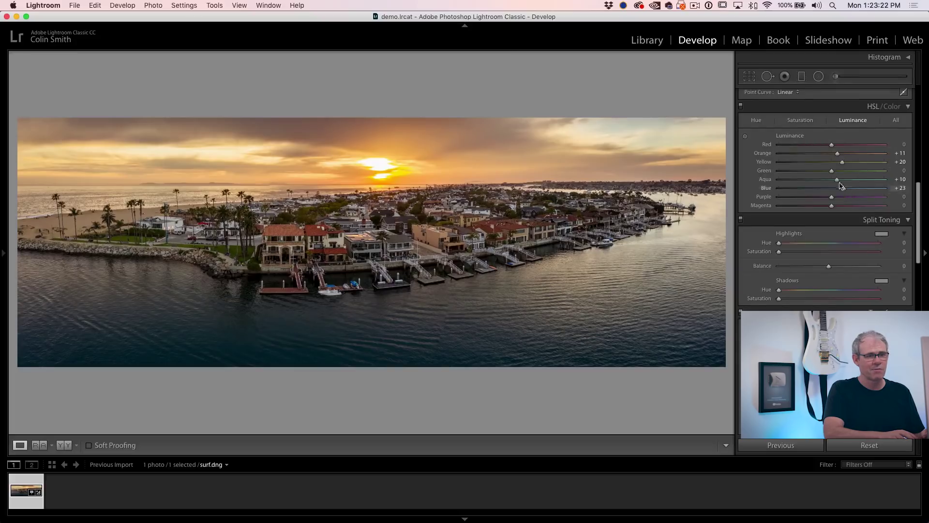
left_click(803, 121)
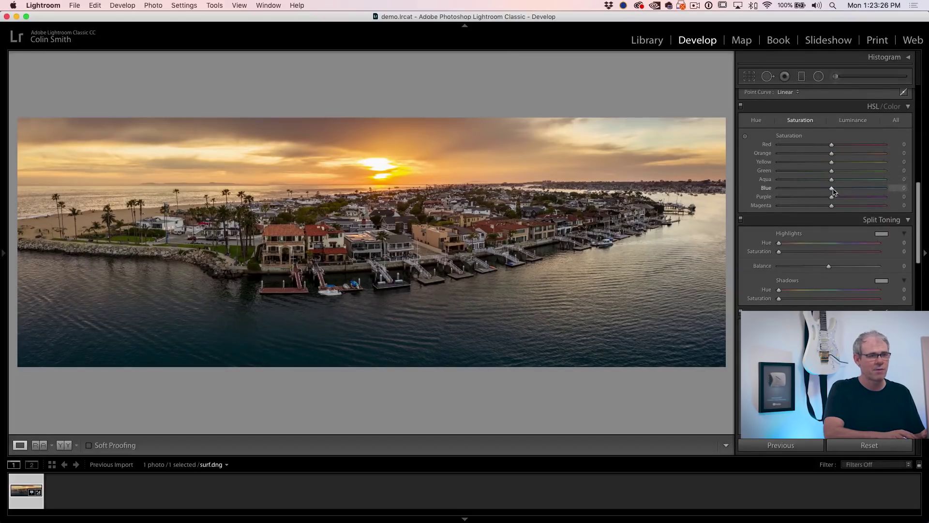
left_click_drag(834, 191, 865, 199)
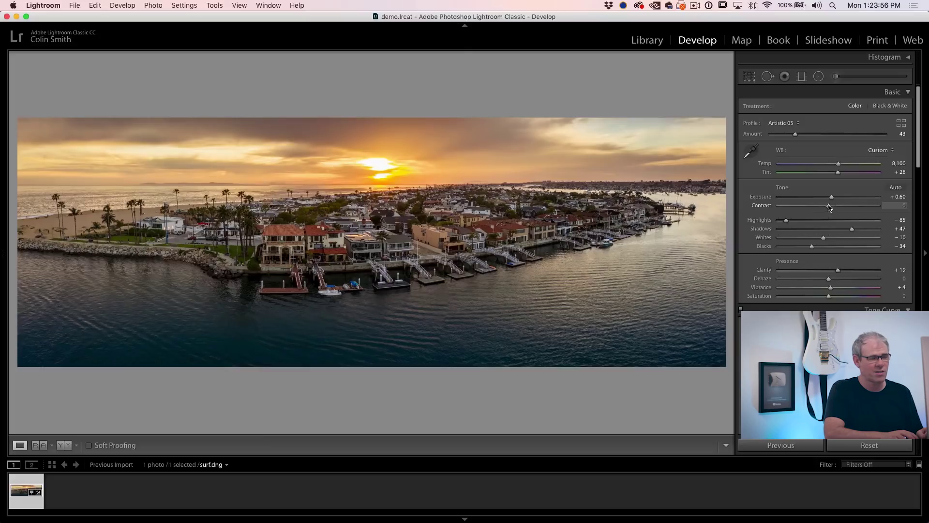
Step: Set Contrast to -4, Exposure to +0.70 and white balance Temp to 9,755
left_click_drag(834, 207, 843, 208)
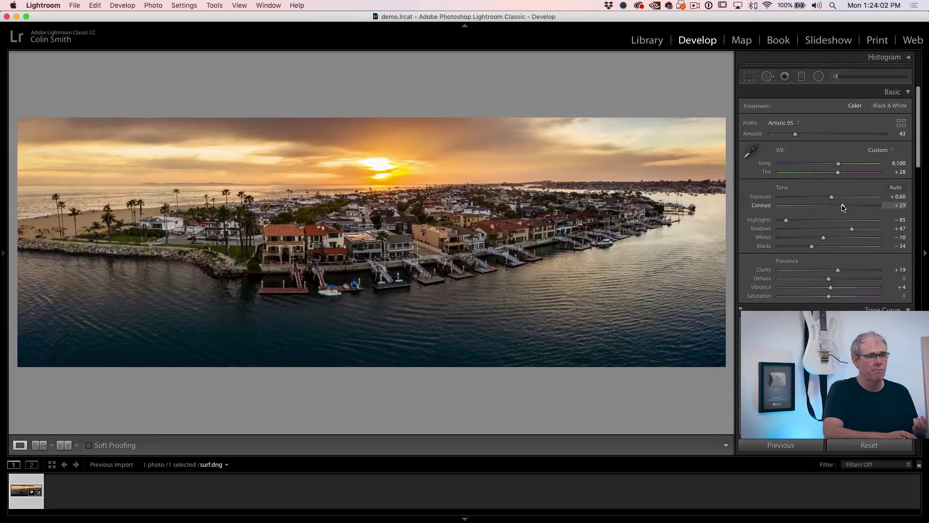
mouse_move(841, 207)
left_mouse_down()
mouse_move(808, 209)
mouse_move(843, 209)
mouse_move(825, 211)
left_mouse_up()
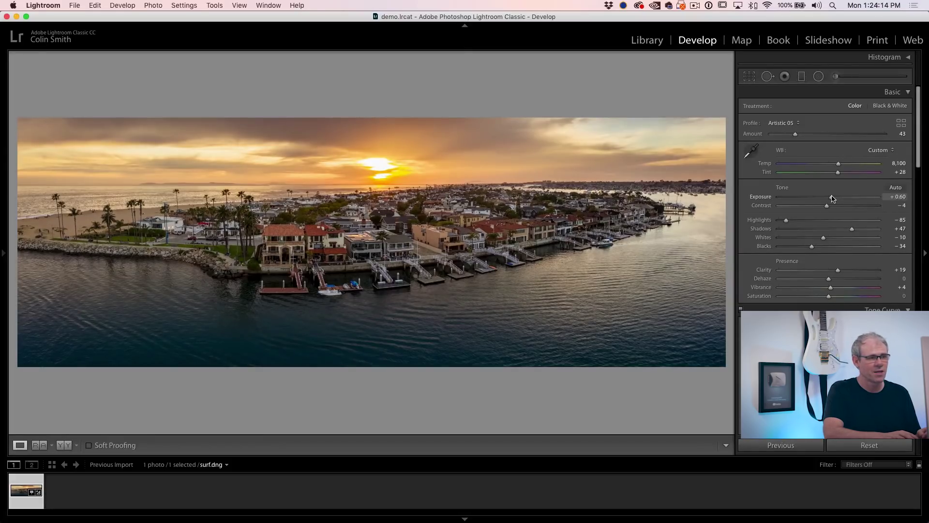
left_click_drag(832, 199, 832, 198)
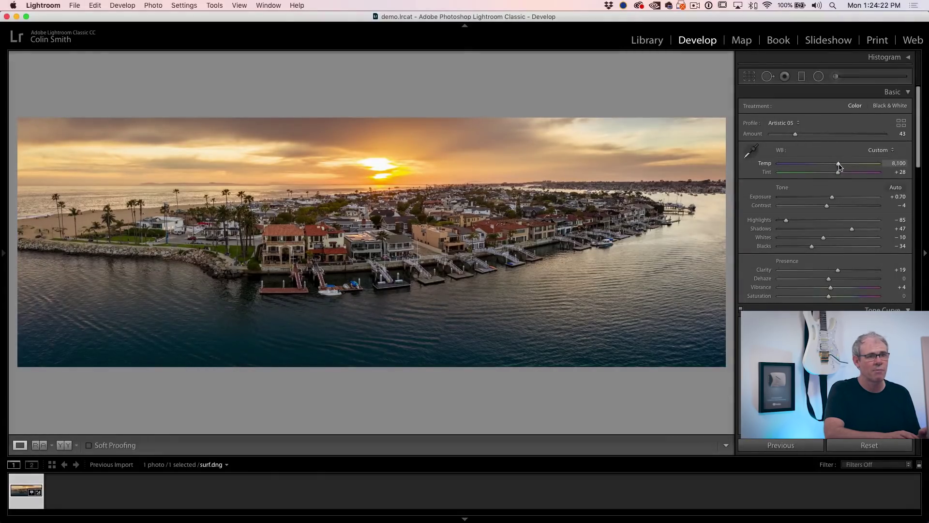
left_click_drag(839, 165, 848, 167)
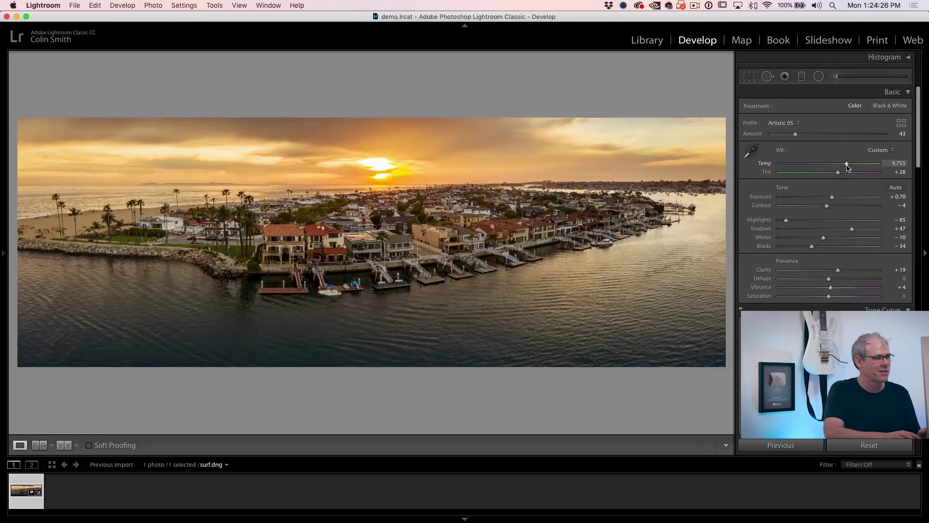